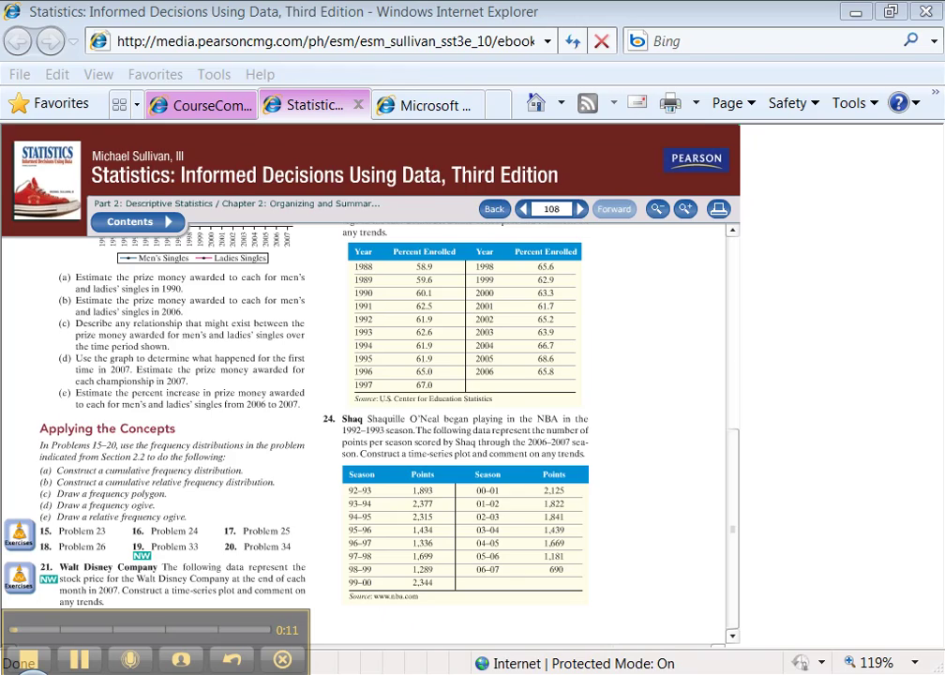
Switch from the Internet Explorer e-book to the tuckey_ch2Excel workbook on sheet 2.3 #19
key(alt+Tab)
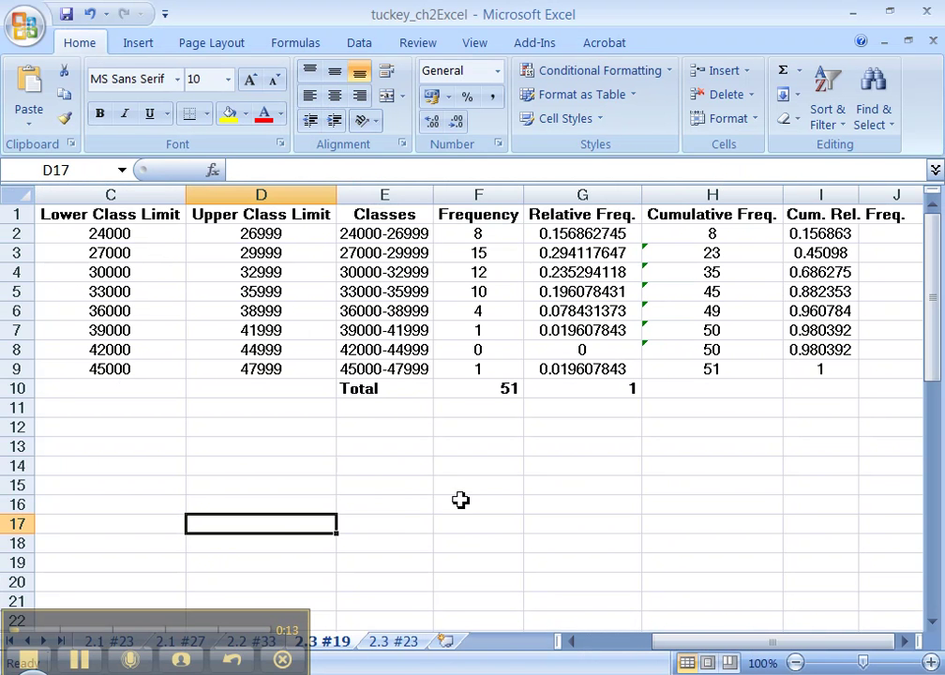
click(426, 483)
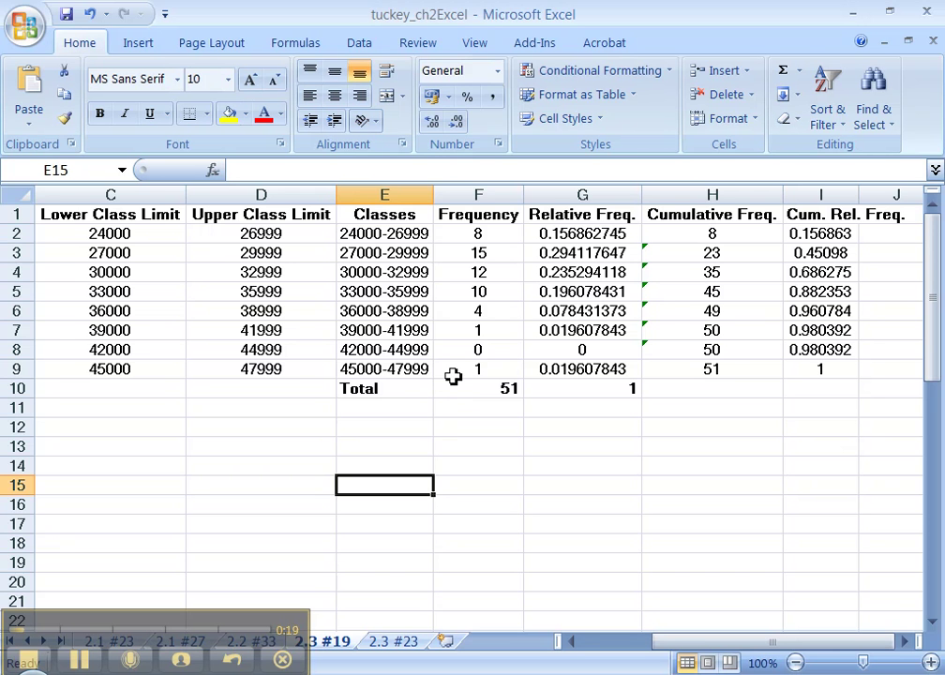
click(473, 237)
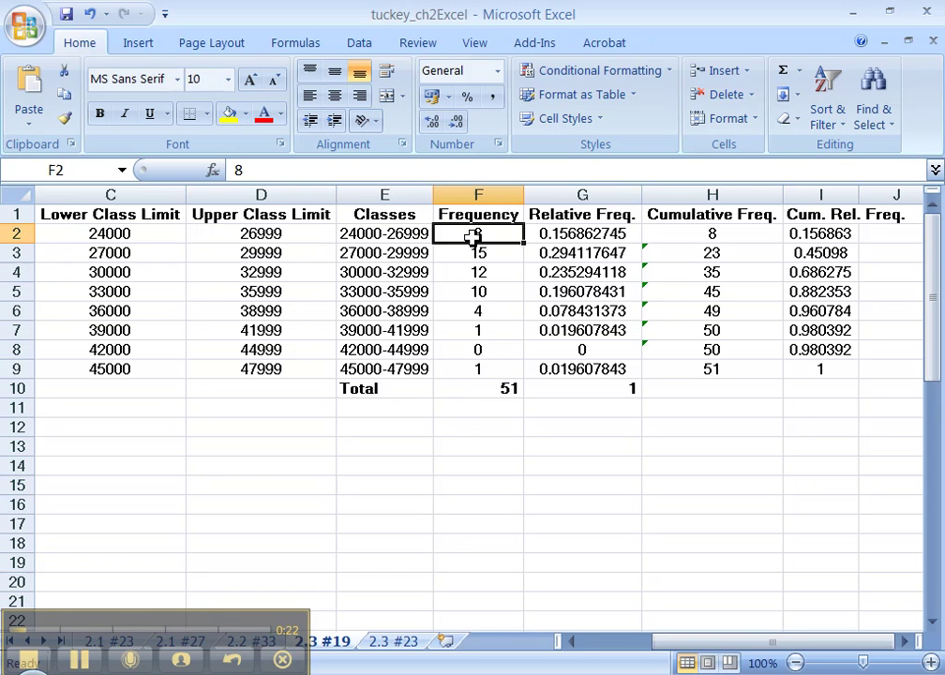
click(403, 238)
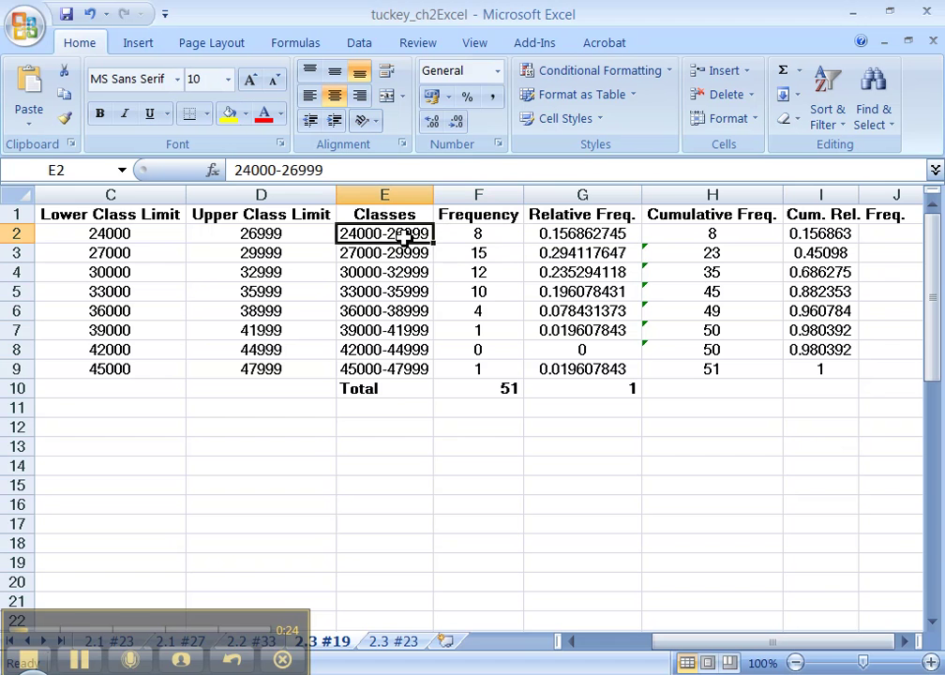
click(481, 194)
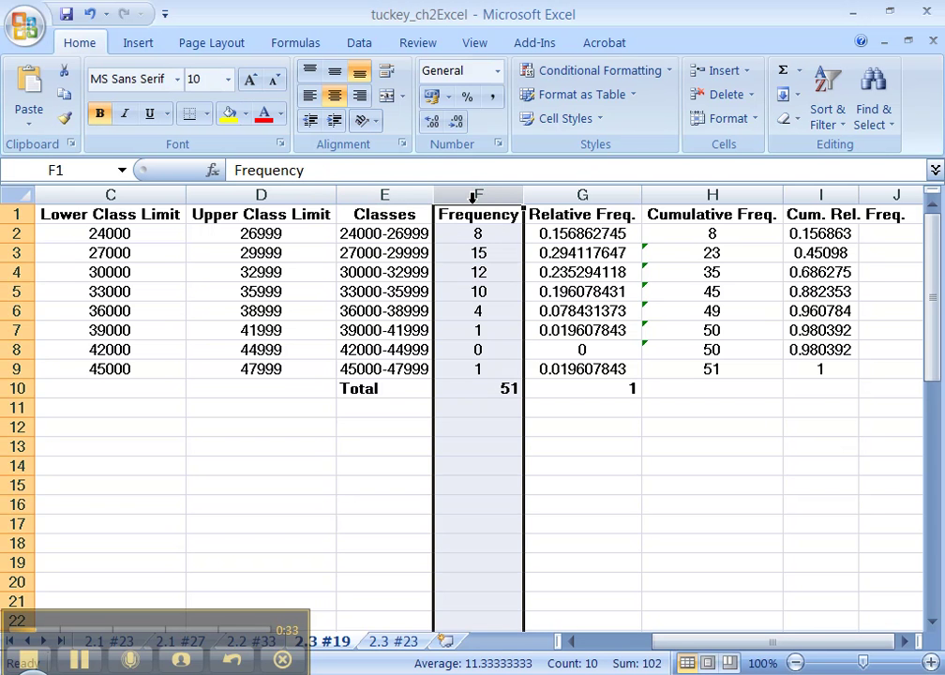
Insert a new column F headed 'Class Midpoint' before Frequency and autofit its width
right_click(473, 197)
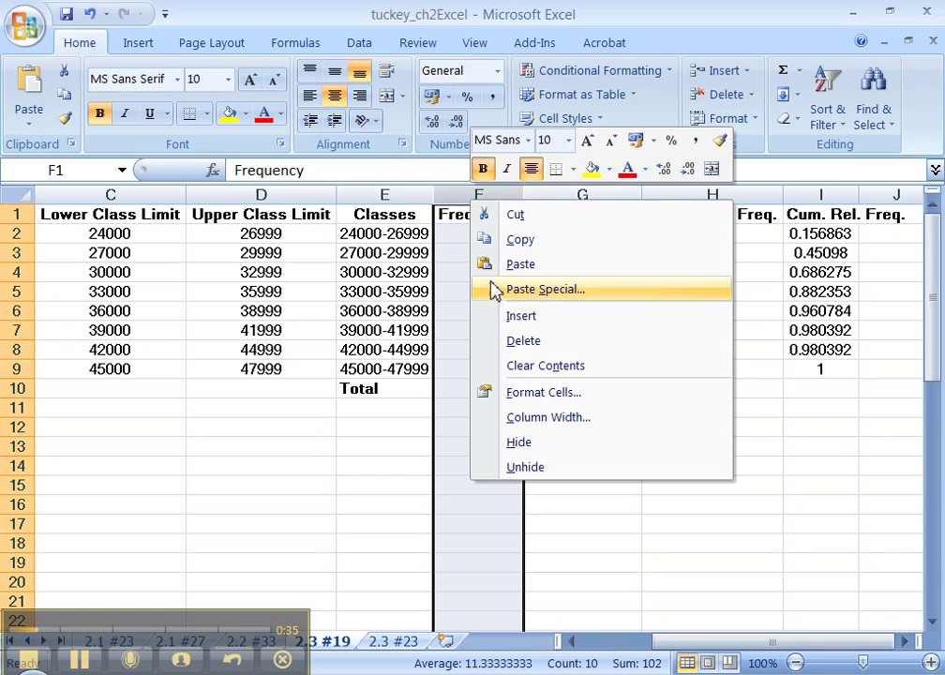
click(505, 320)
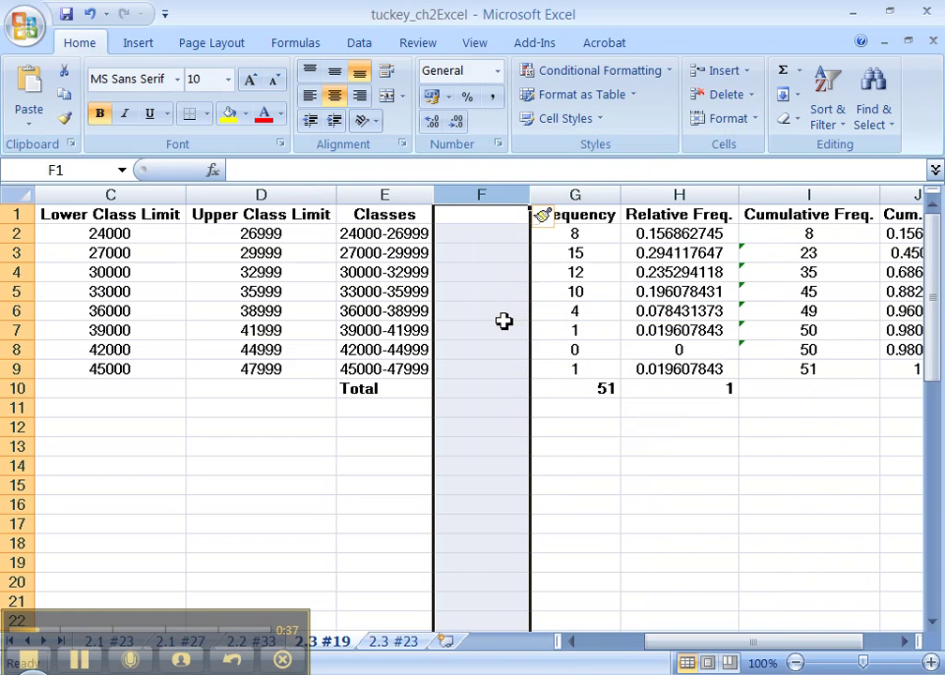
click(483, 217)
text(Class)
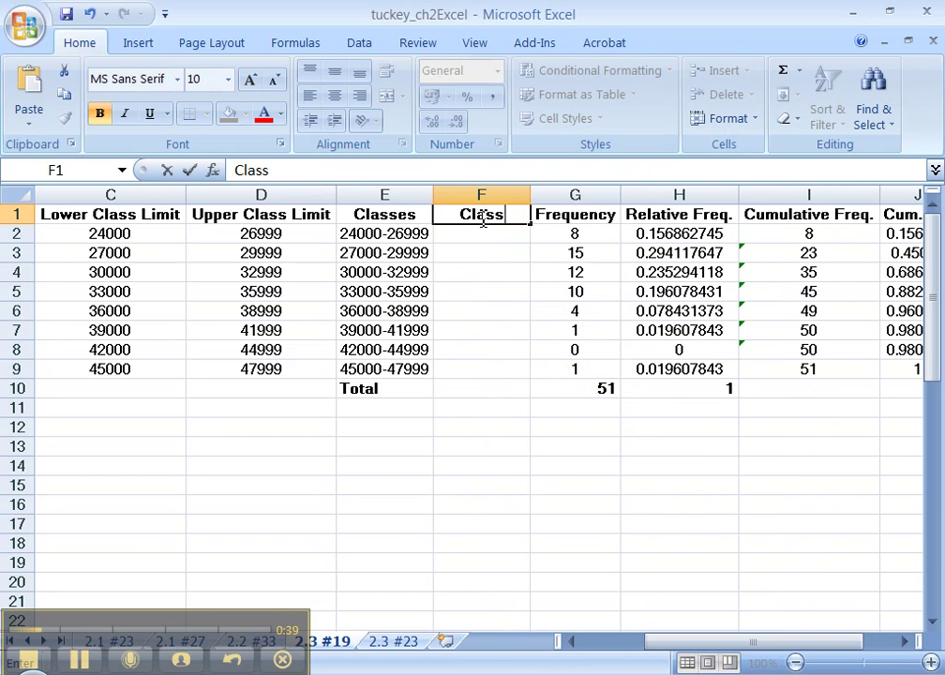
text( Midpoint)
key(Return)
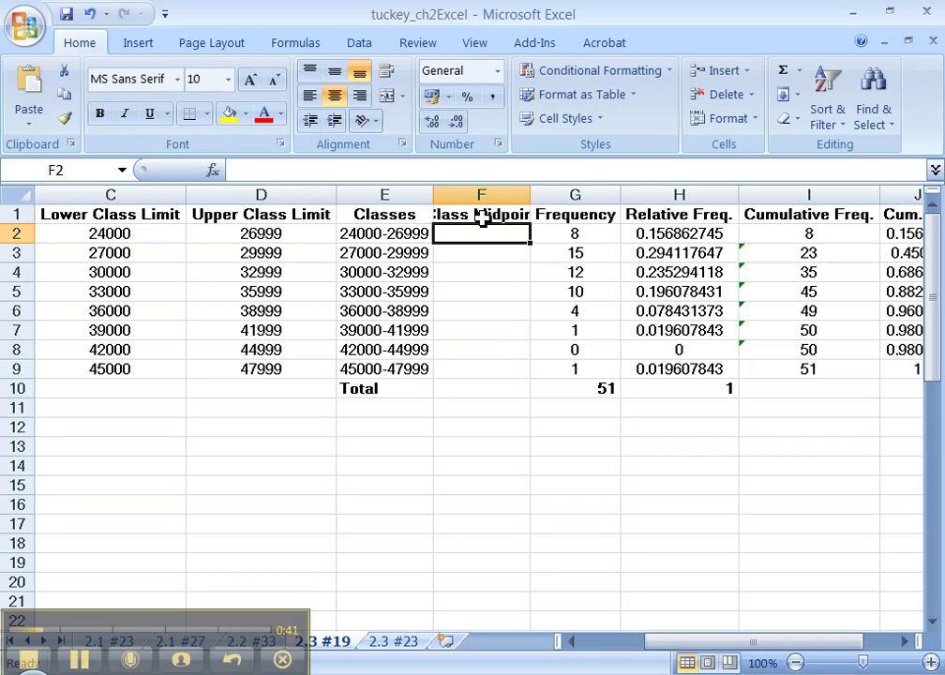
double_click(531, 195)
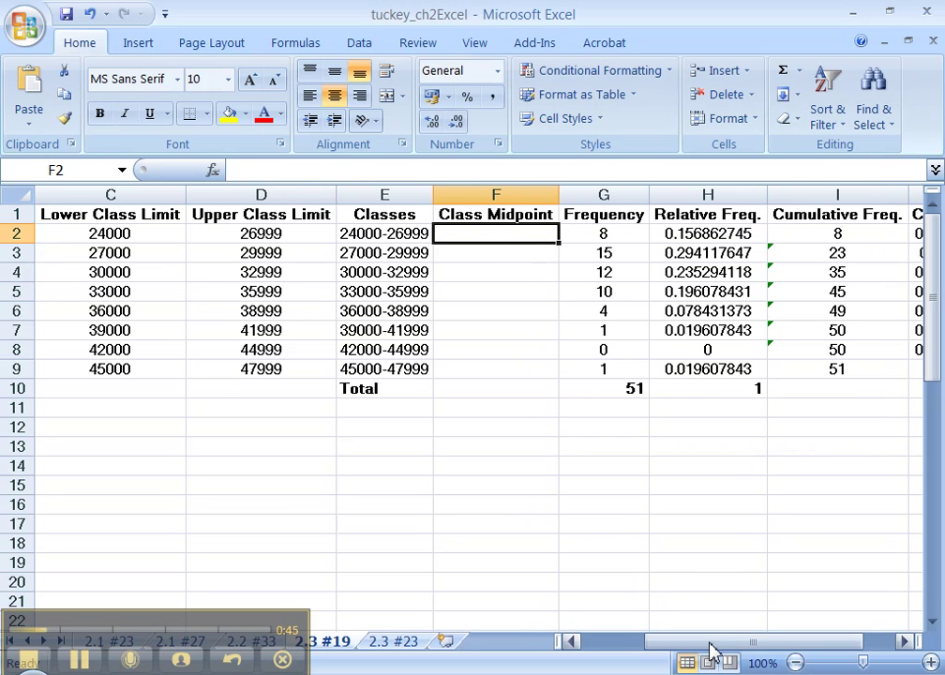
mouse_move(711, 645)
mouse_down()
mouse_move(731, 647)
mouse_move(713, 650)
mouse_up()
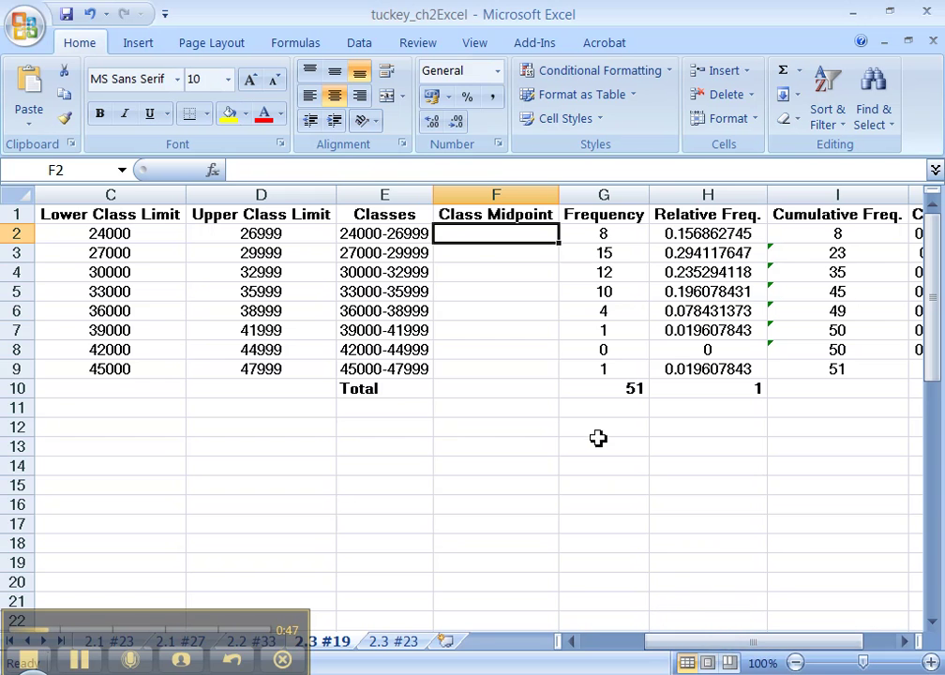
Inspect the first class range and its limits, selecting lower limits C2:C3
click(416, 236)
click(290, 232)
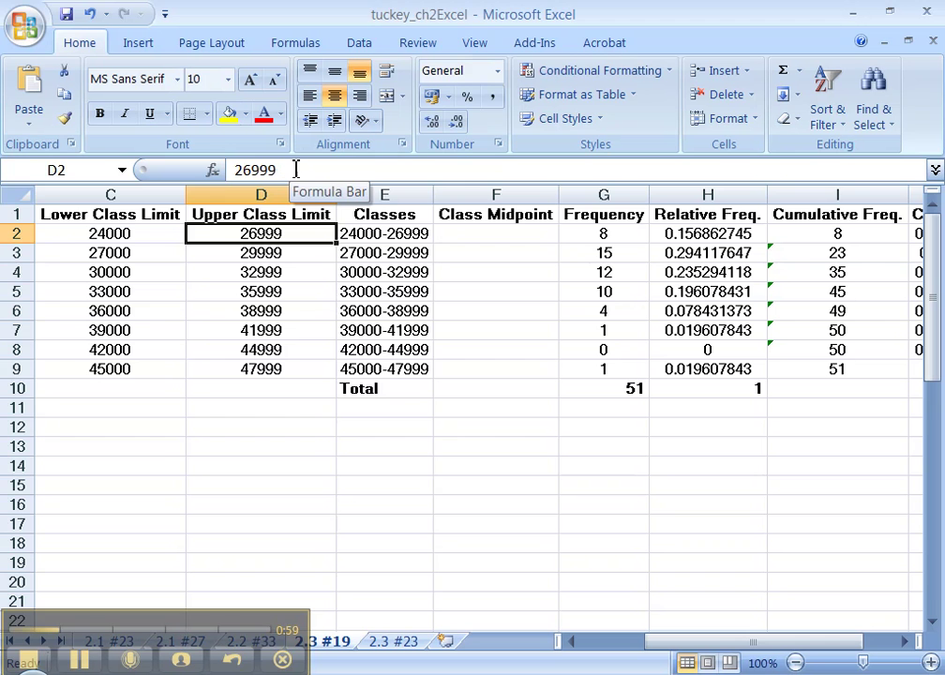
click(152, 237)
click(150, 251)
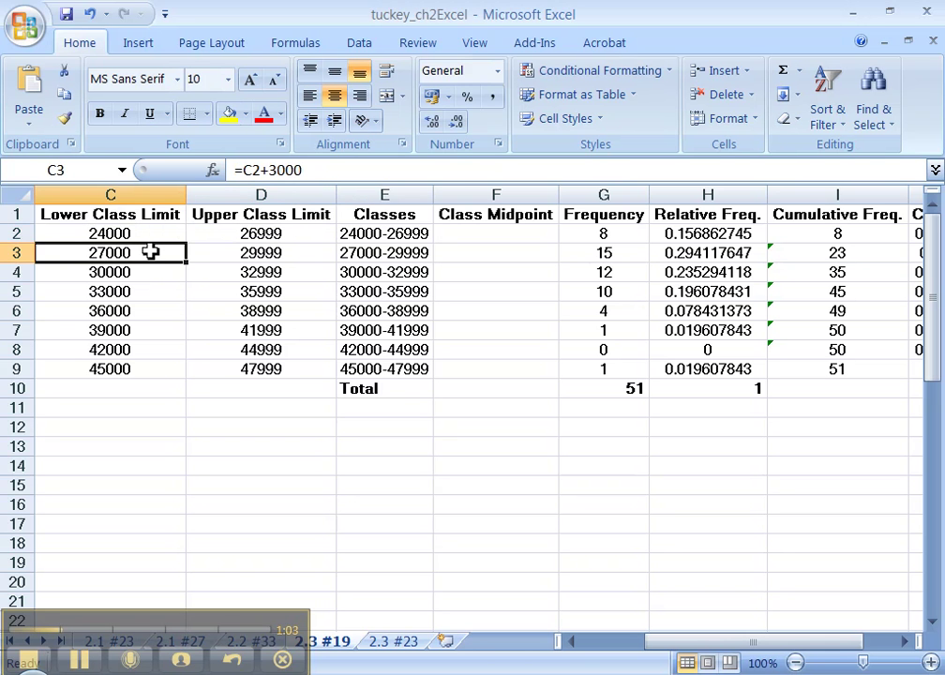
drag(155, 234, 154, 255)
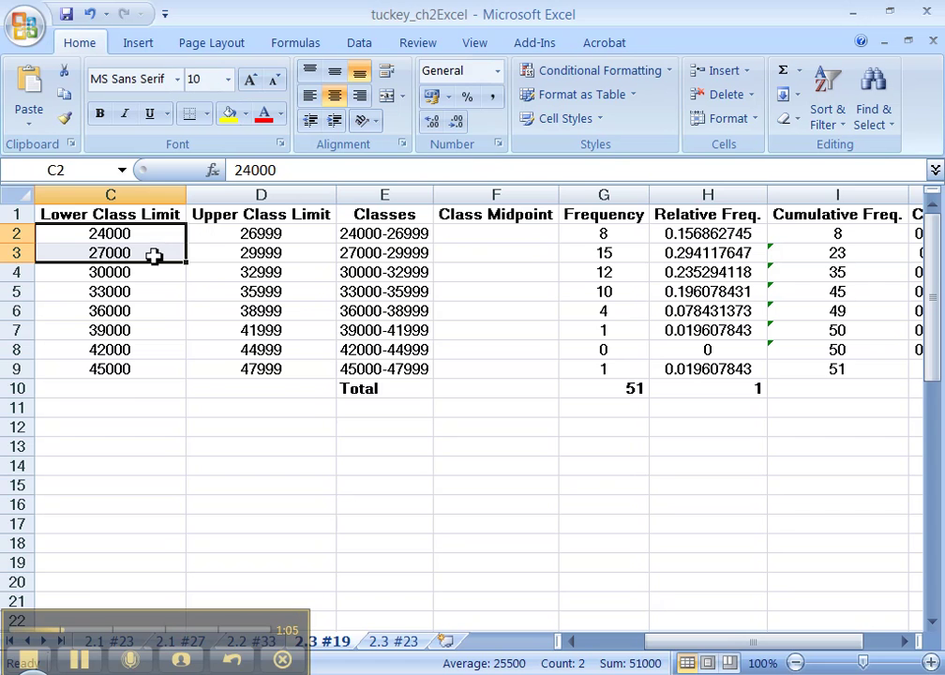
Enter =(C2+C3)/2 in F2, giving the first midpoint 25500
click(475, 234)
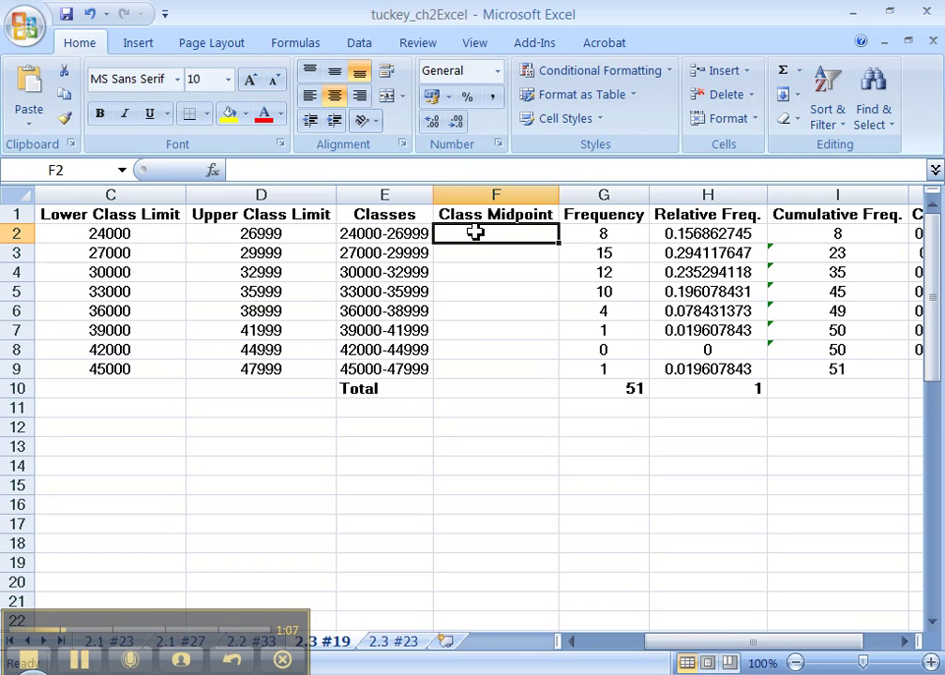
text(=()
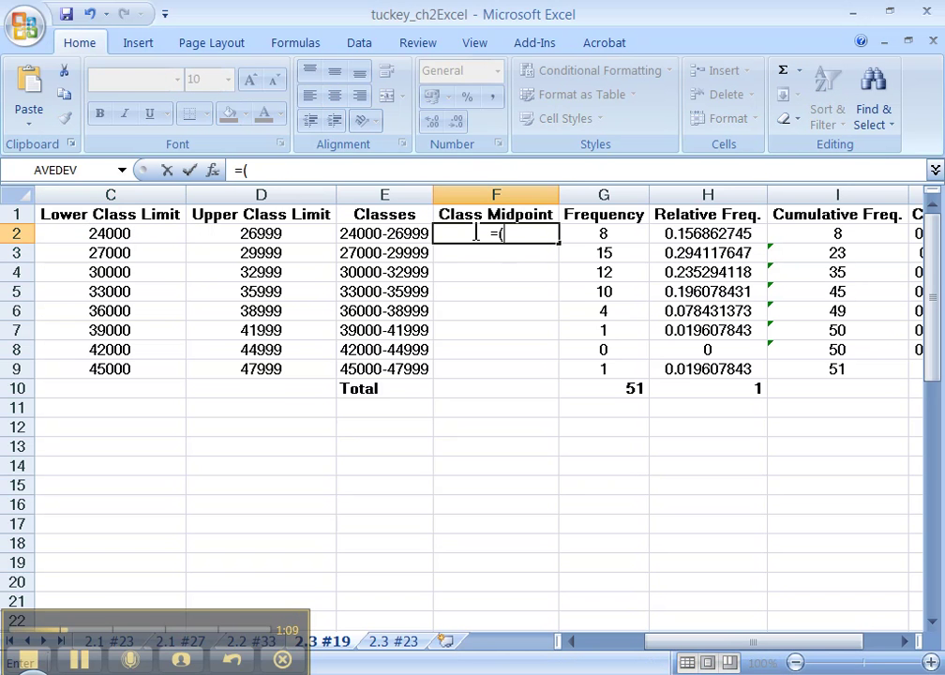
click(93, 235)
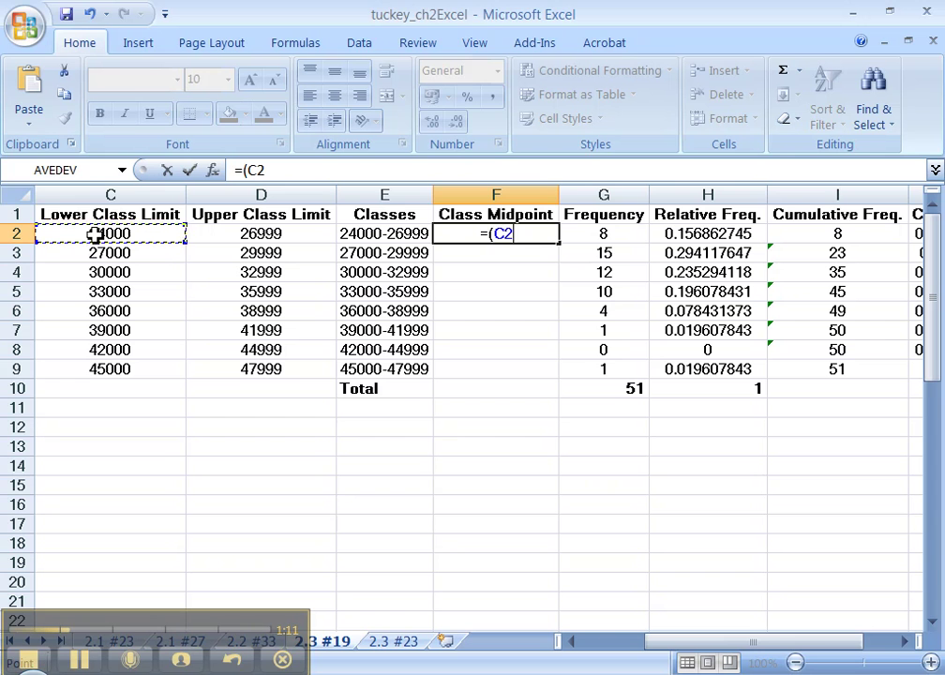
text(+)
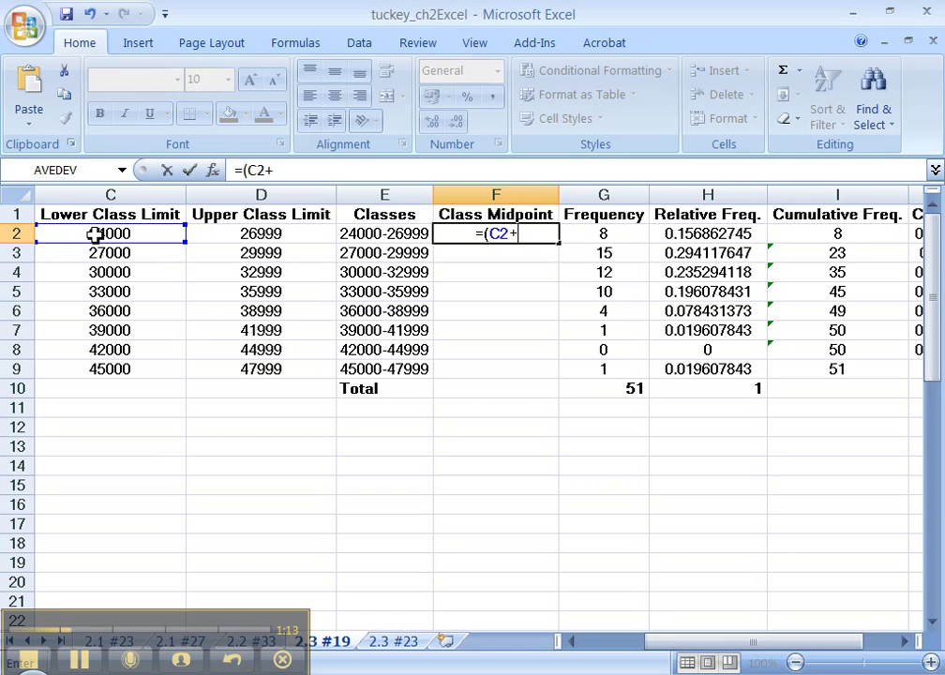
click(98, 253)
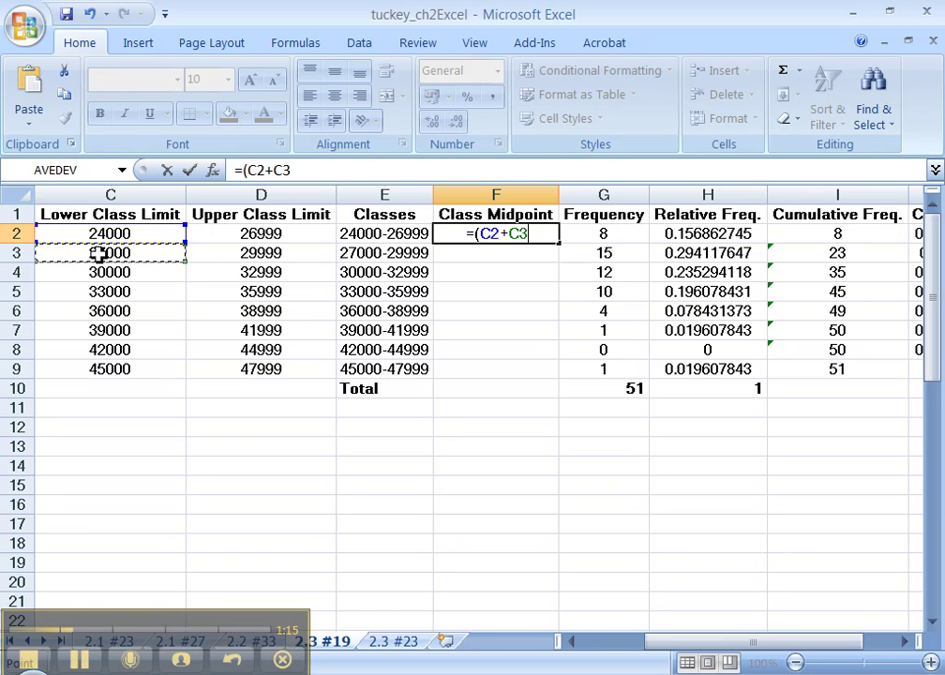
text()/)
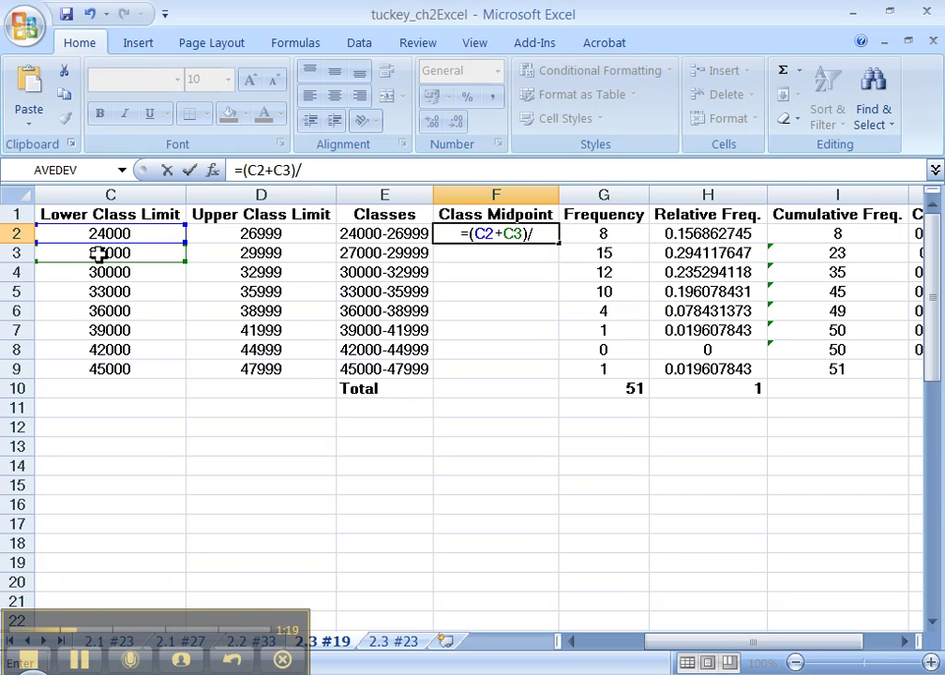
text(2)
key(Return)
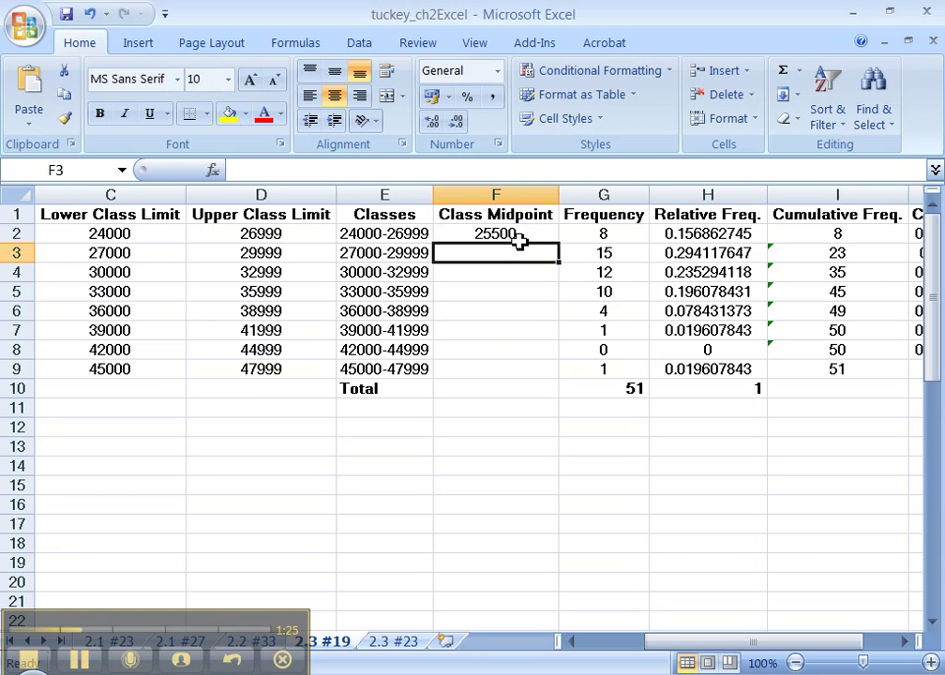
Enter =(C3+C4)/2 in F3, giving the second midpoint 28500
drag(158, 234, 156, 249)
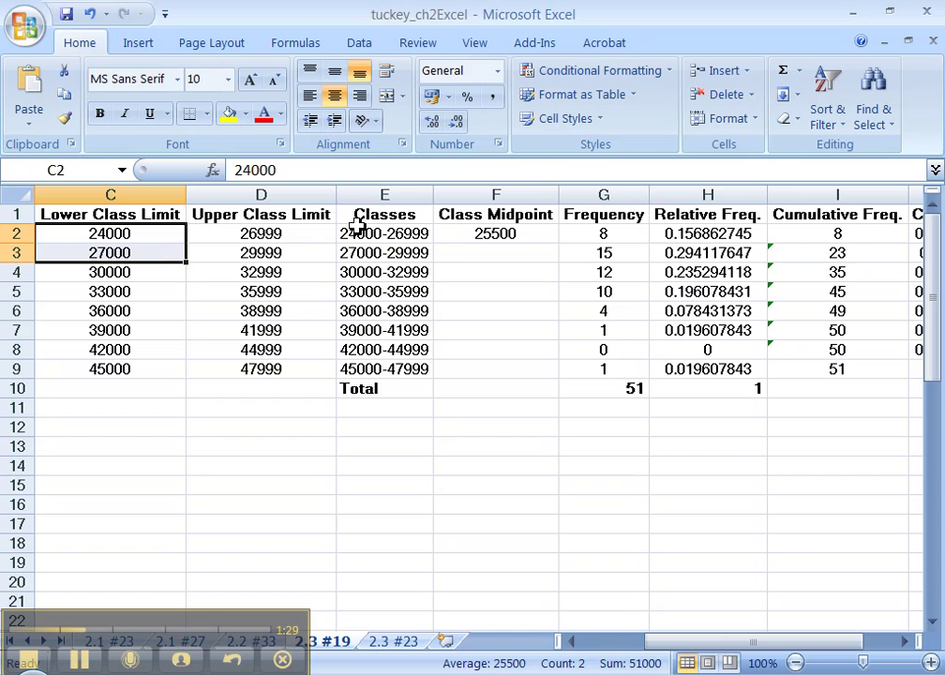
click(460, 253)
text(=)
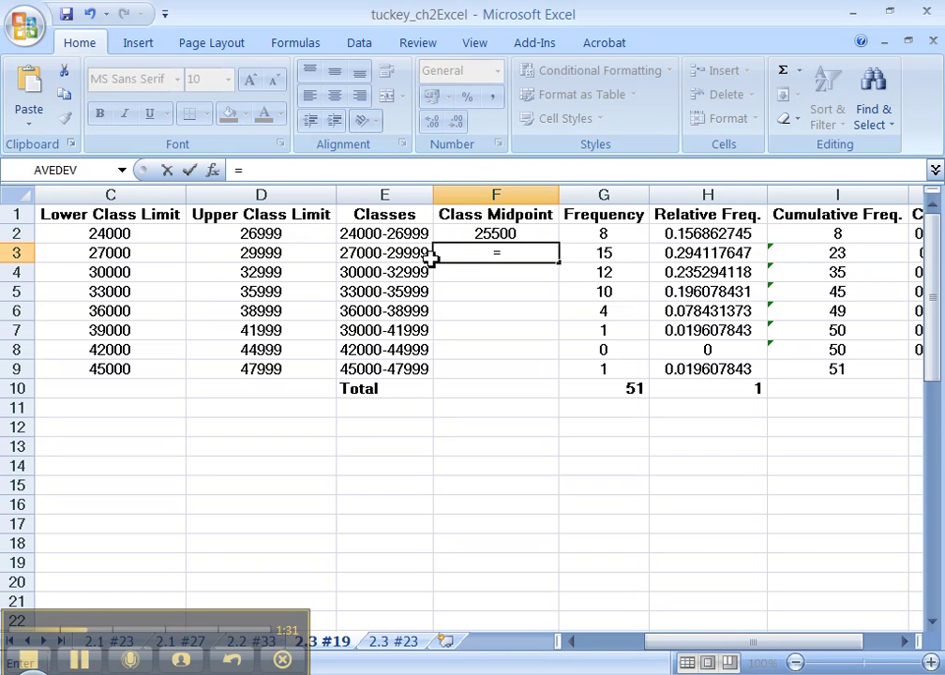
text(()
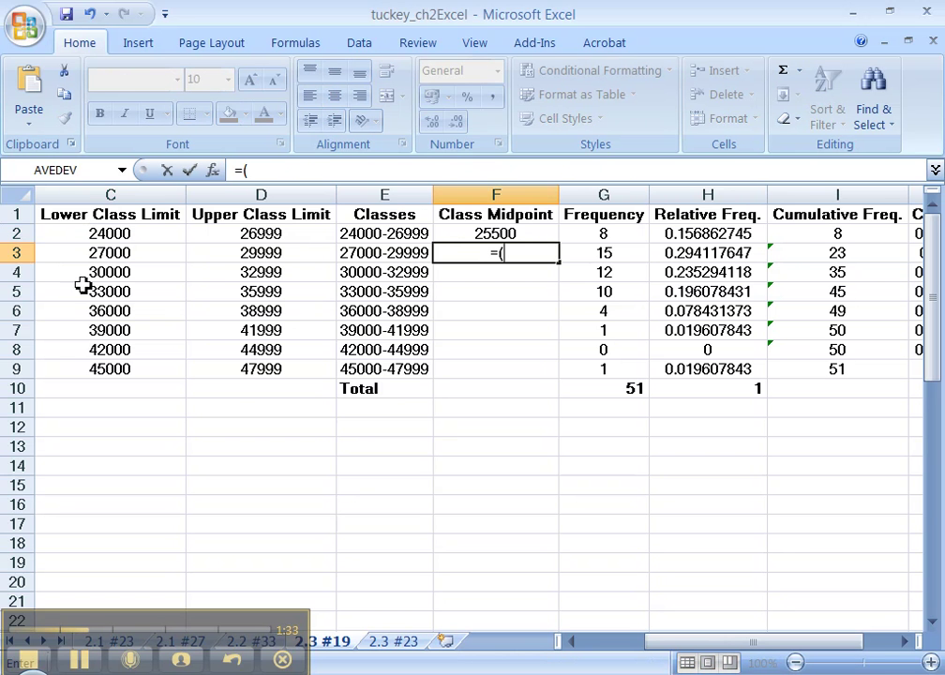
click(107, 258)
text(+)
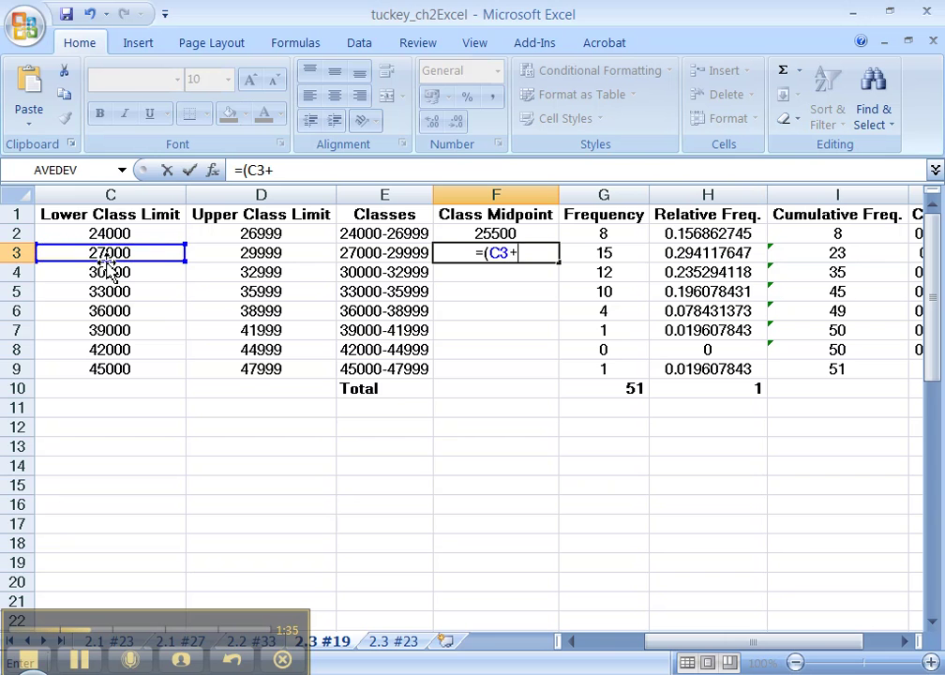
click(113, 272)
text())
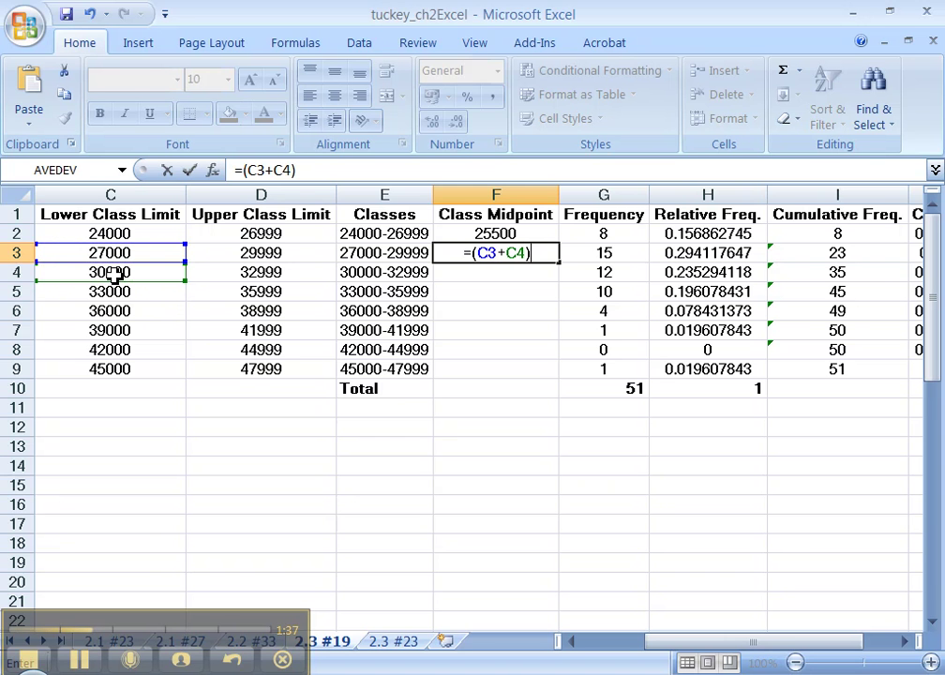
text(/2)
key(Return)
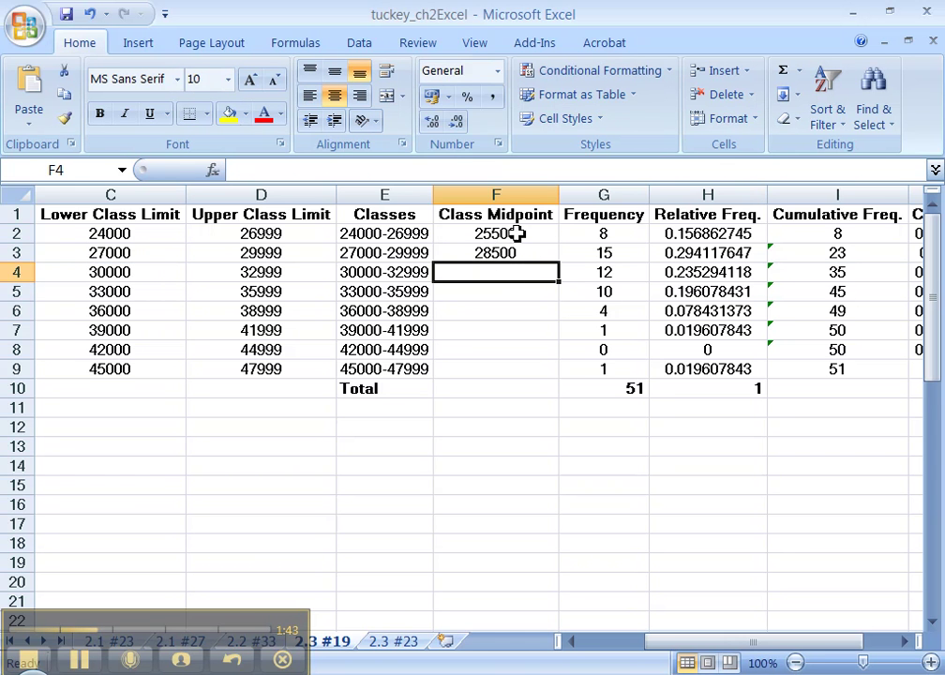
Compare midpoints F2:F3 against lower limits C2:C3 and upper limits D2:D3
click(522, 252)
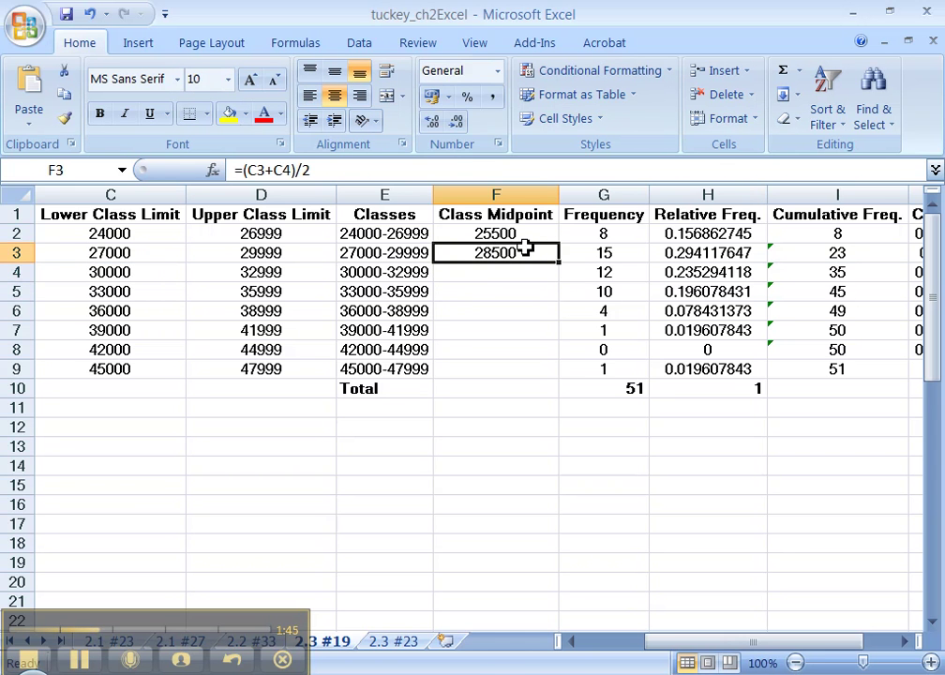
drag(526, 248, 529, 240)
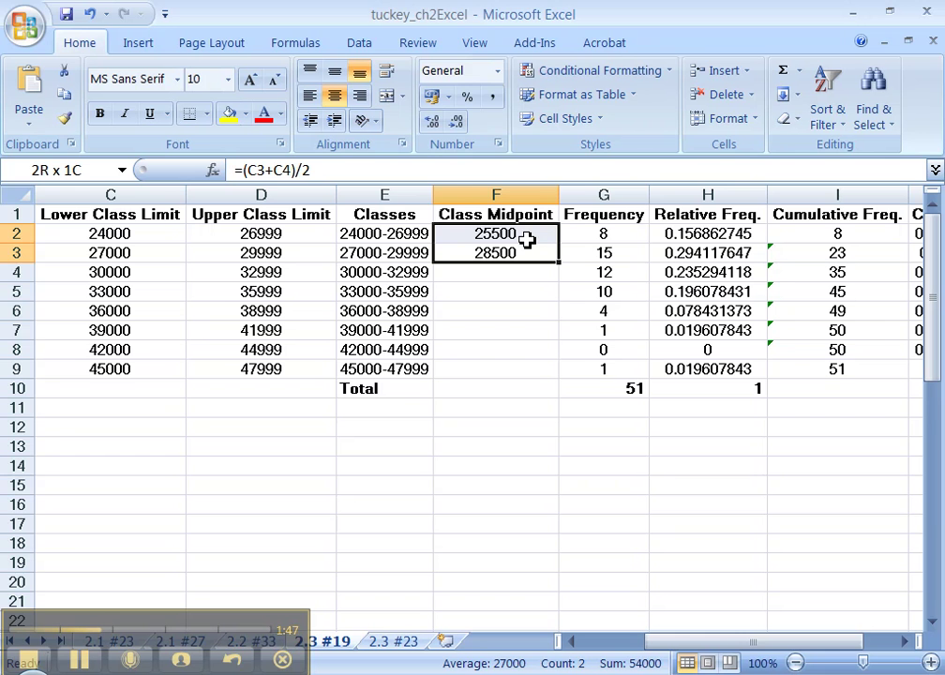
drag(528, 240, 525, 241)
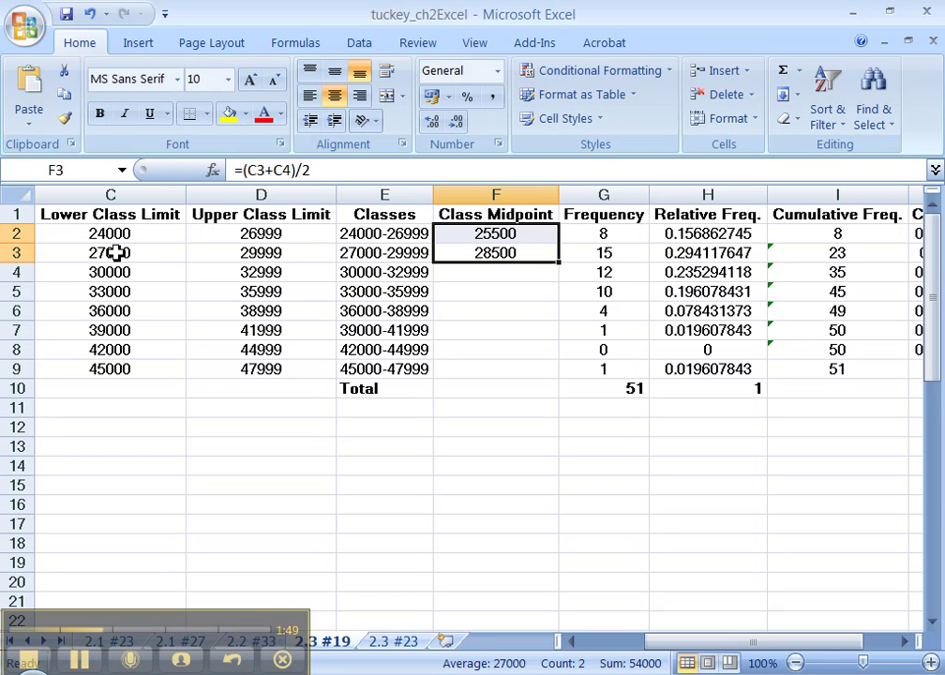
drag(120, 257, 130, 239)
drag(229, 253, 236, 243)
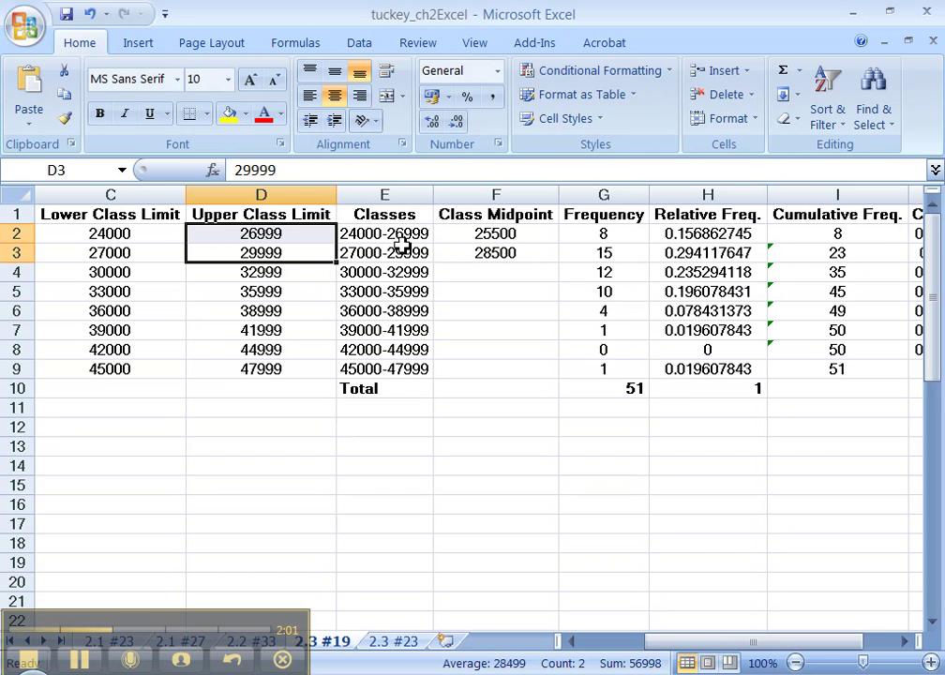
Replace F3's formula with =F2+3000
click(461, 259)
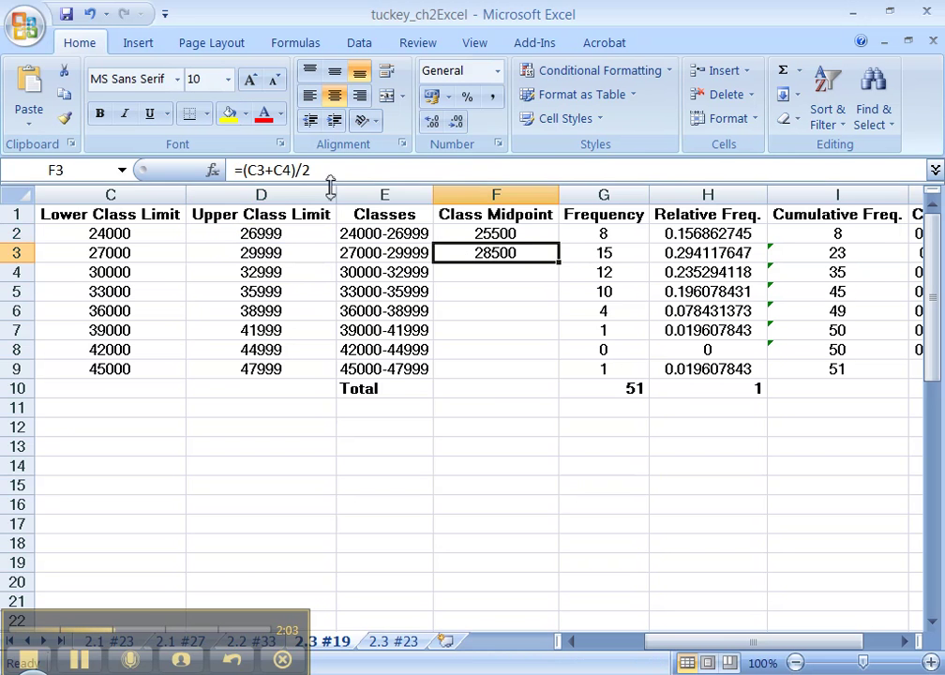
drag(331, 172, 190, 190)
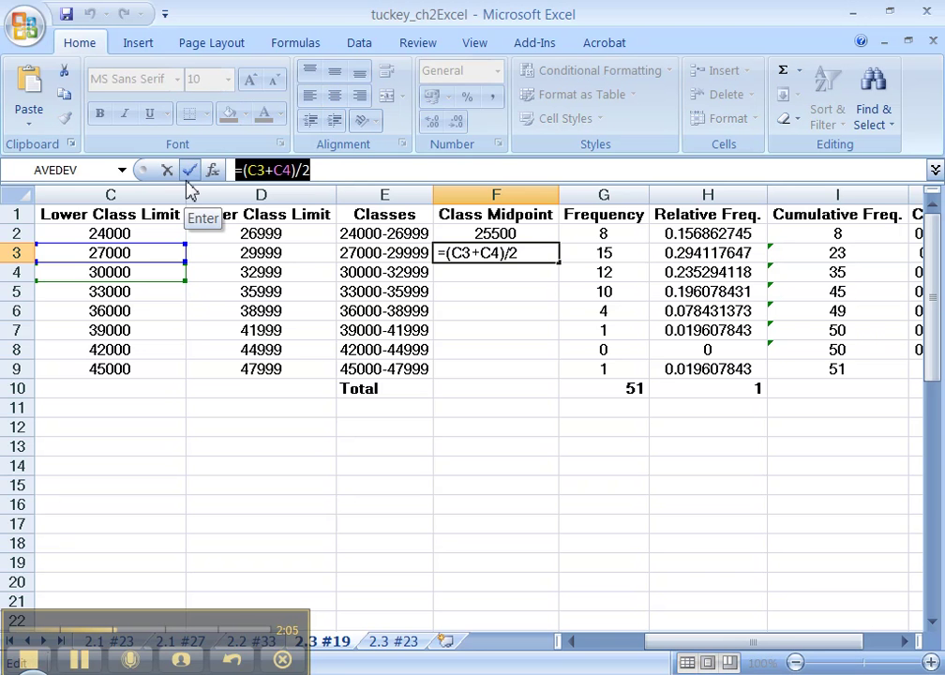
text(=)
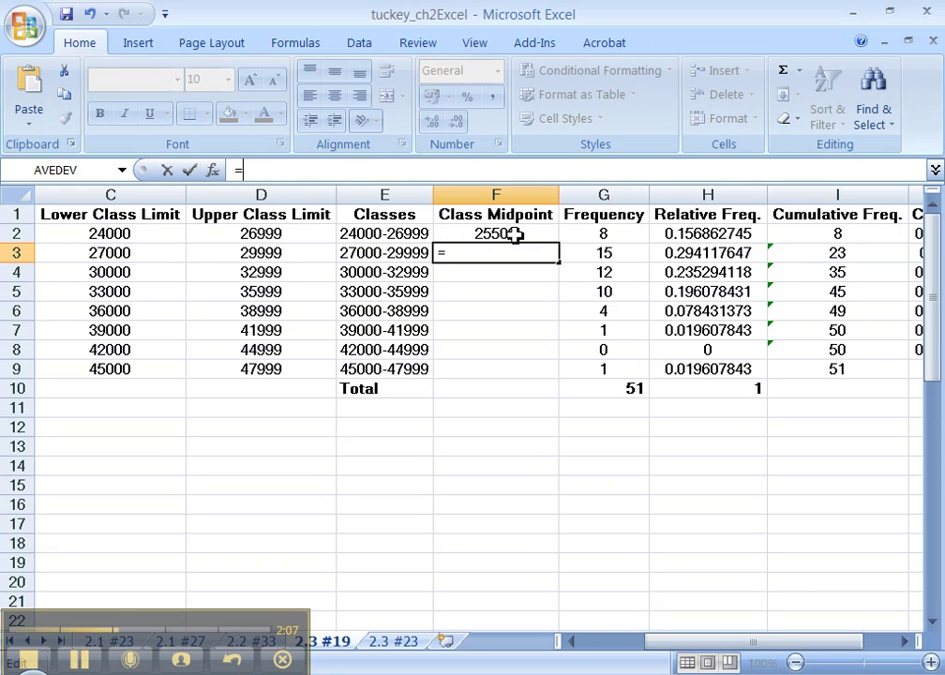
click(515, 235)
text(+)
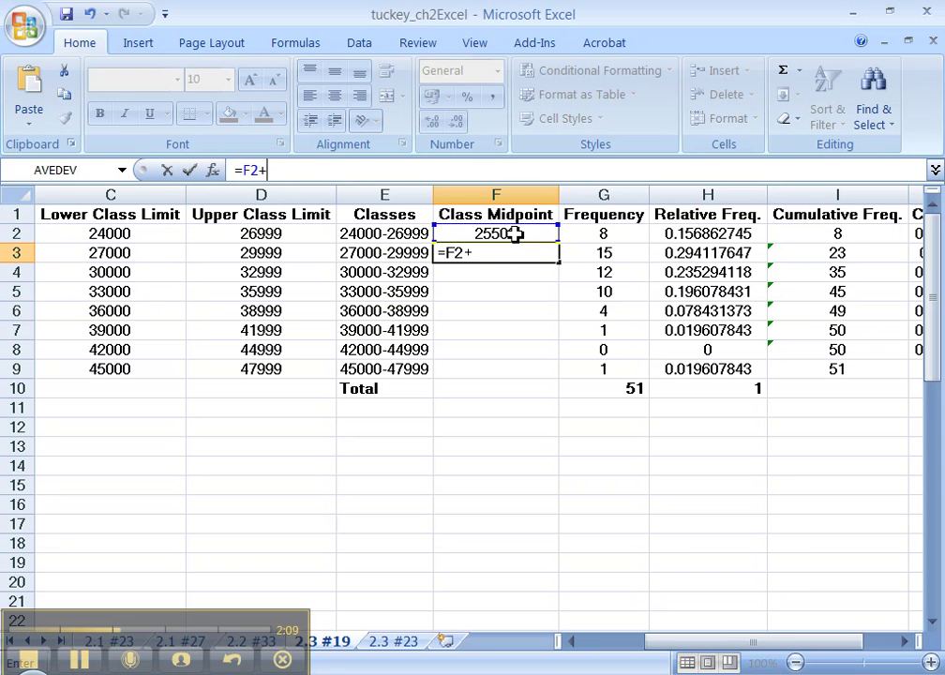
text(3000)
key(Return)
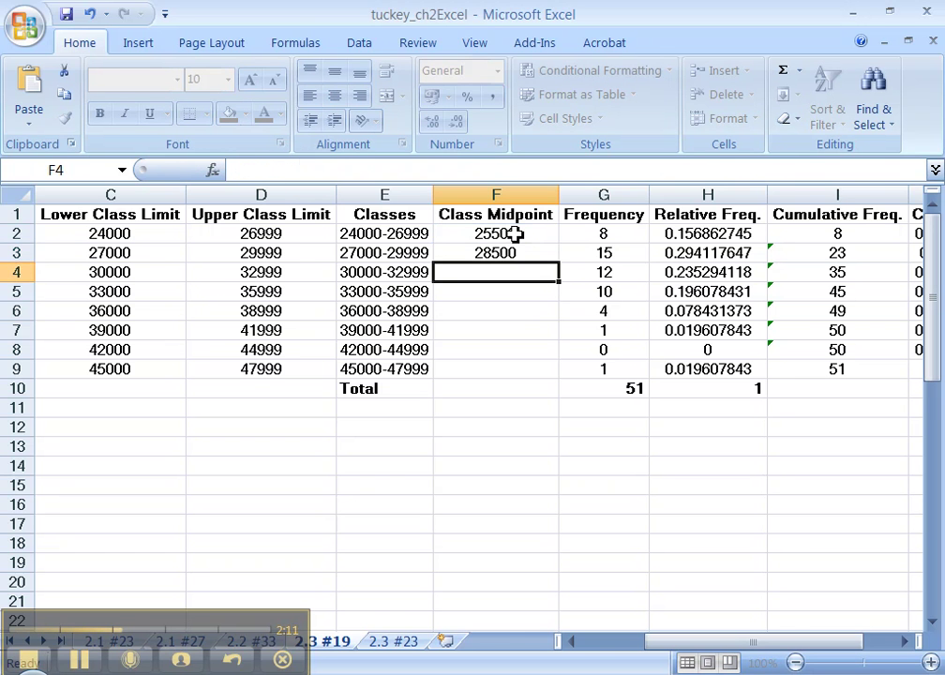
Fill F3's formula down through F9 and check the copied midpoints up to 46500
click(519, 251)
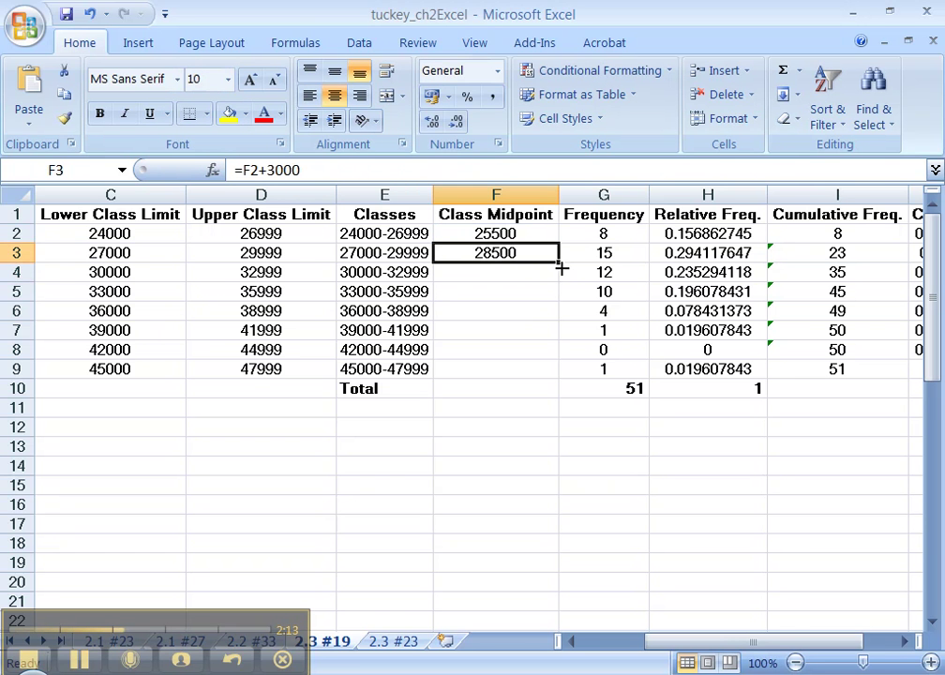
drag(561, 266, 544, 383)
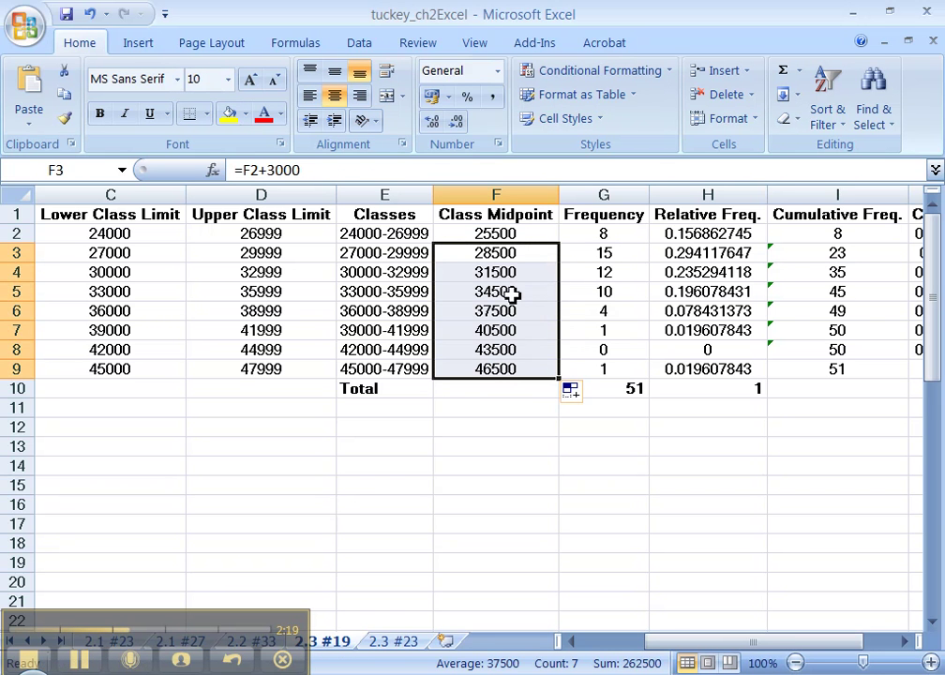
click(514, 253)
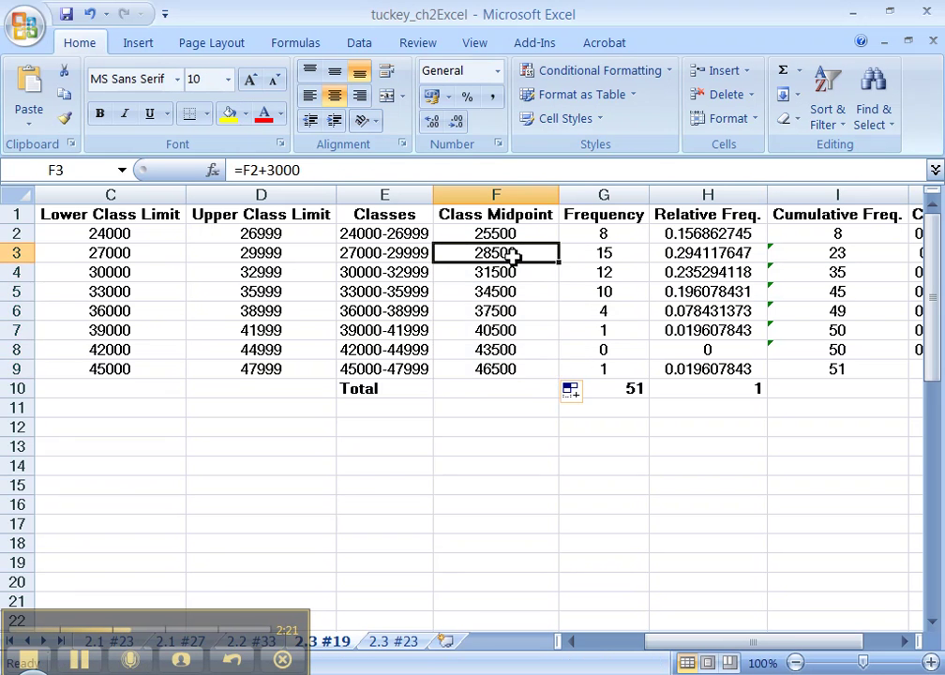
click(505, 272)
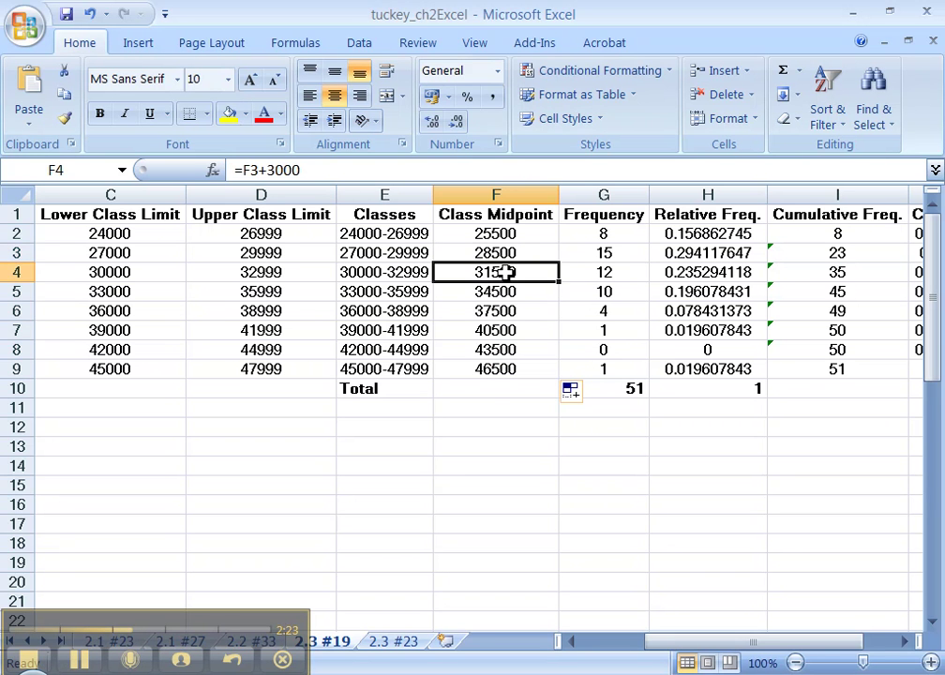
click(497, 292)
click(496, 330)
click(496, 352)
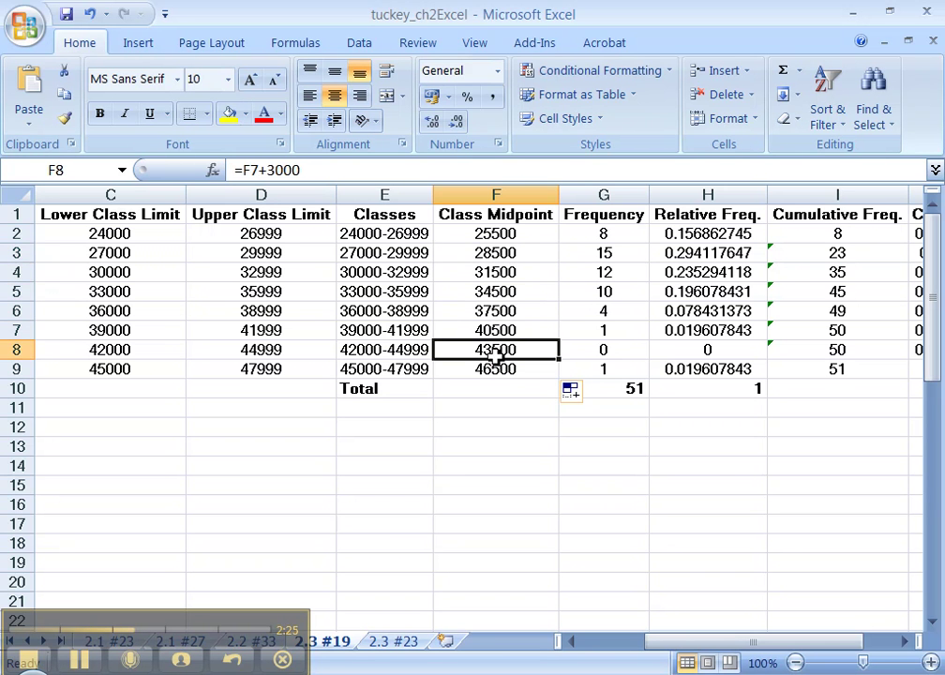
drag(691, 645, 701, 647)
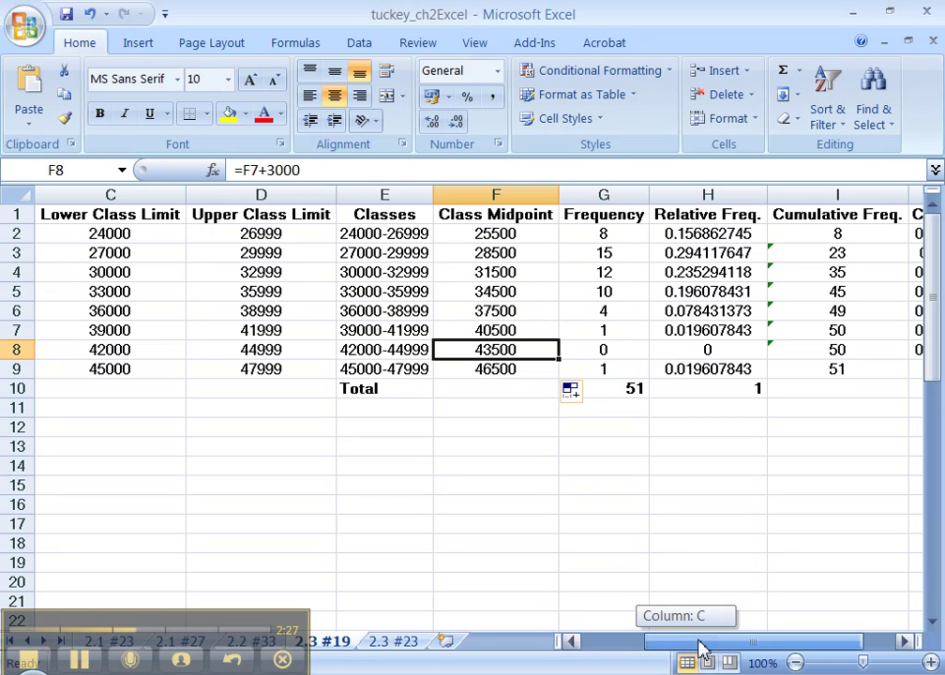
click(514, 486)
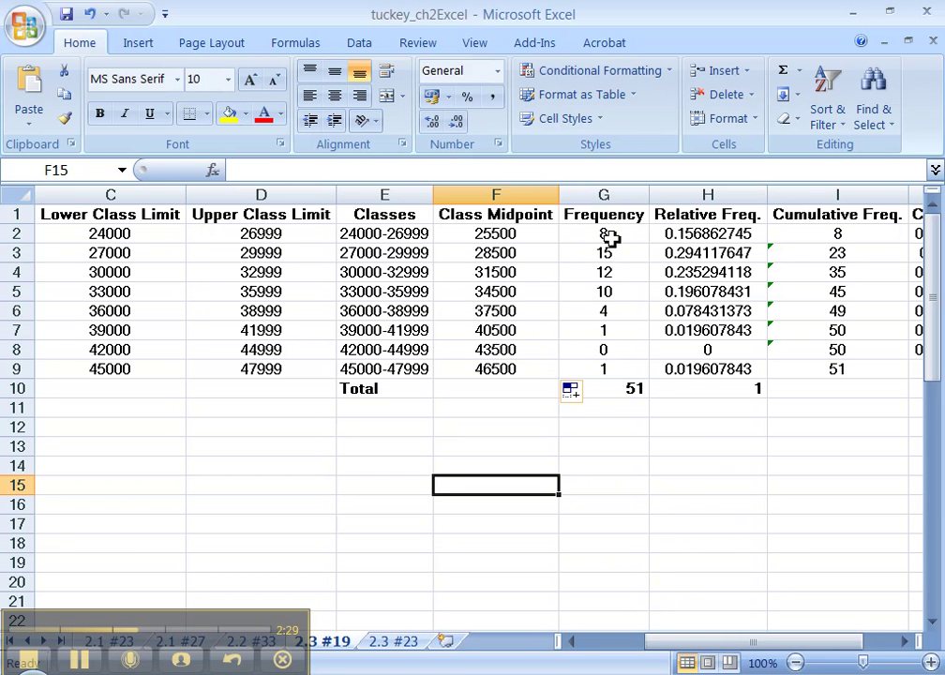
Chart Frequency values G2:G9 as a line with markers and move it below the table
drag(609, 239, 605, 368)
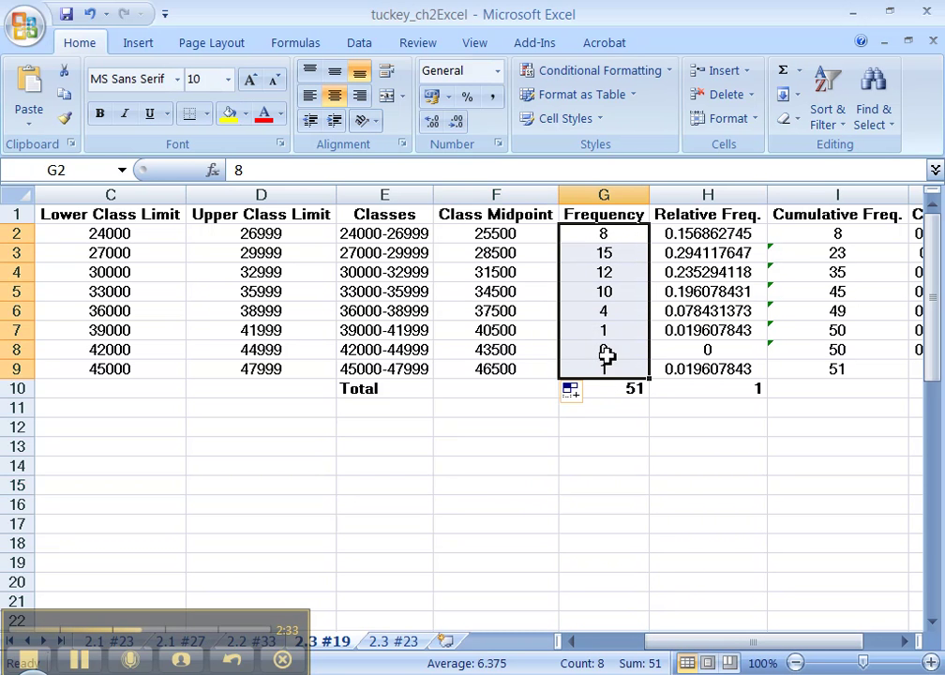
click(138, 46)
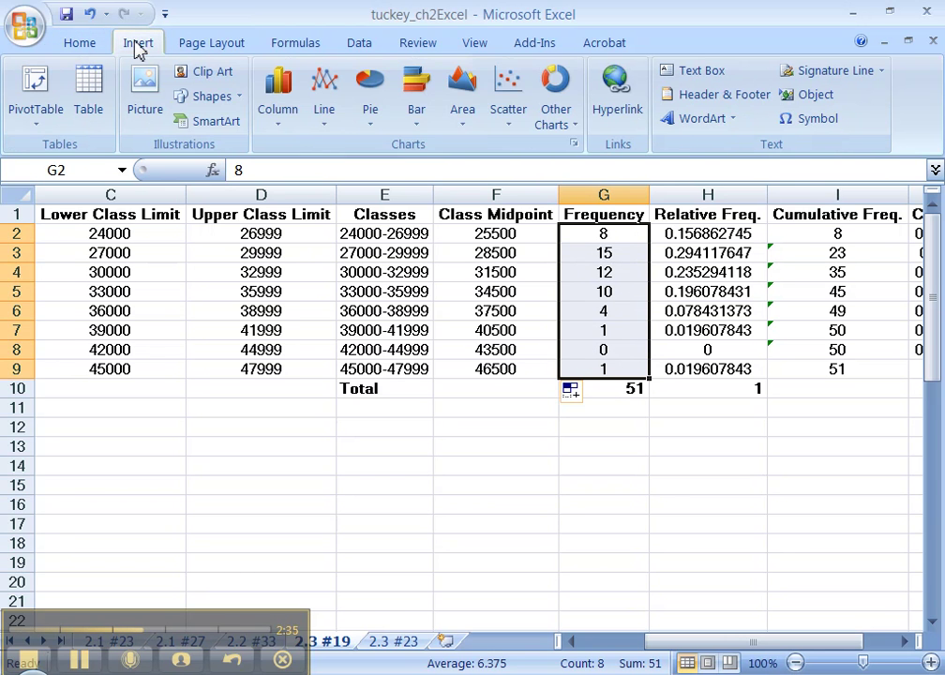
click(325, 110)
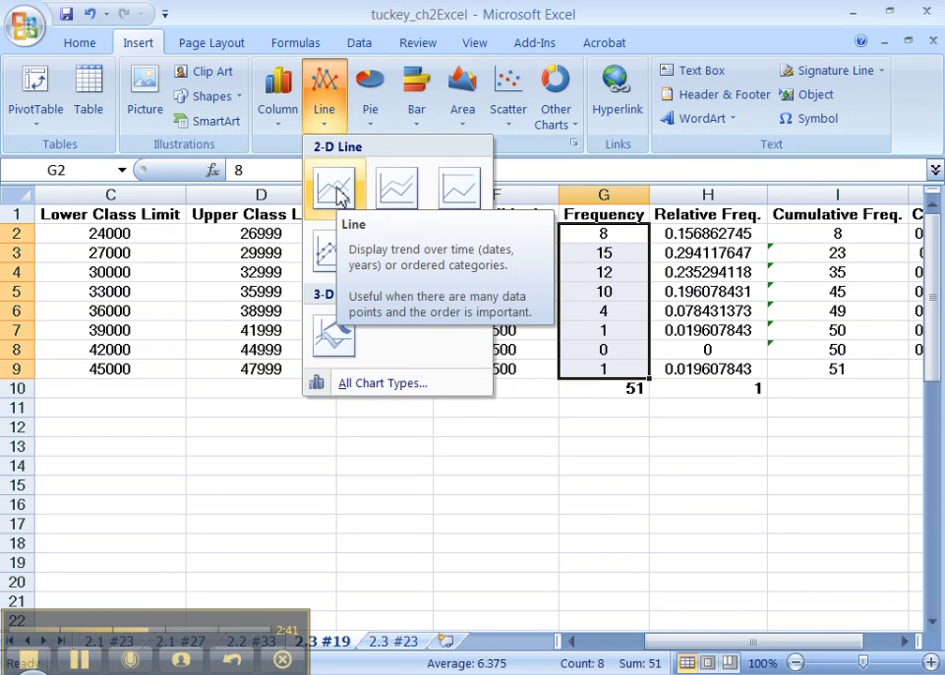
click(338, 248)
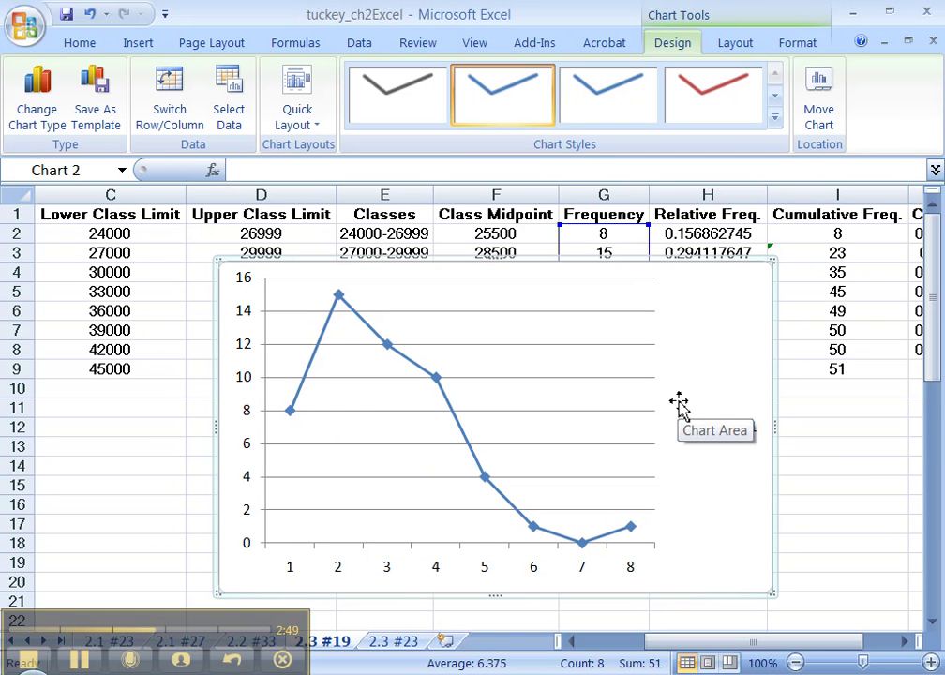
drag(656, 267, 672, 434)
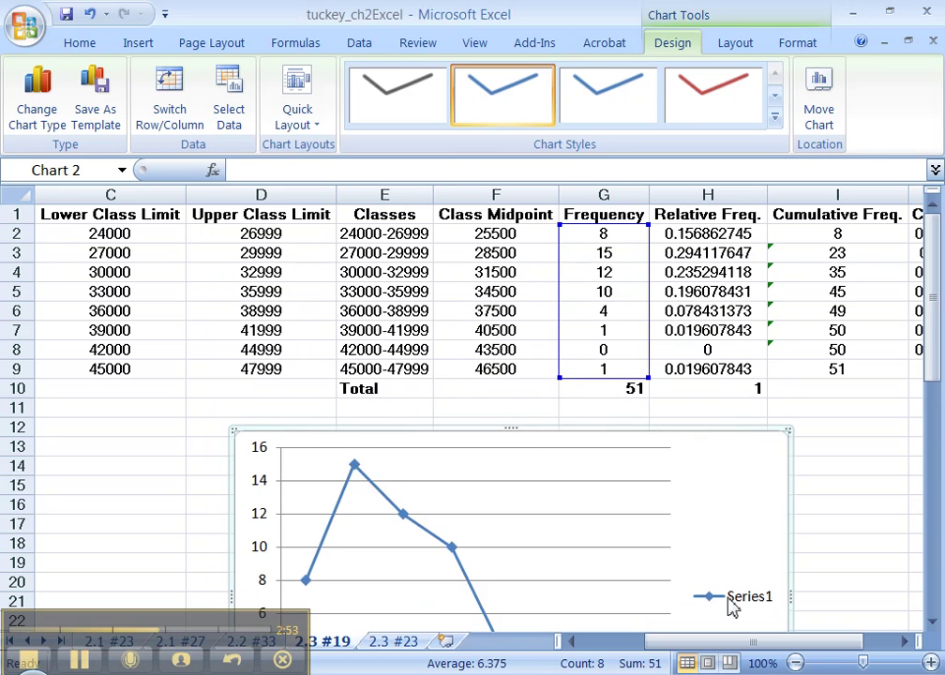
Delete the Series1 legend from the chart
scroll(732, 606, down, 3)
click(726, 449)
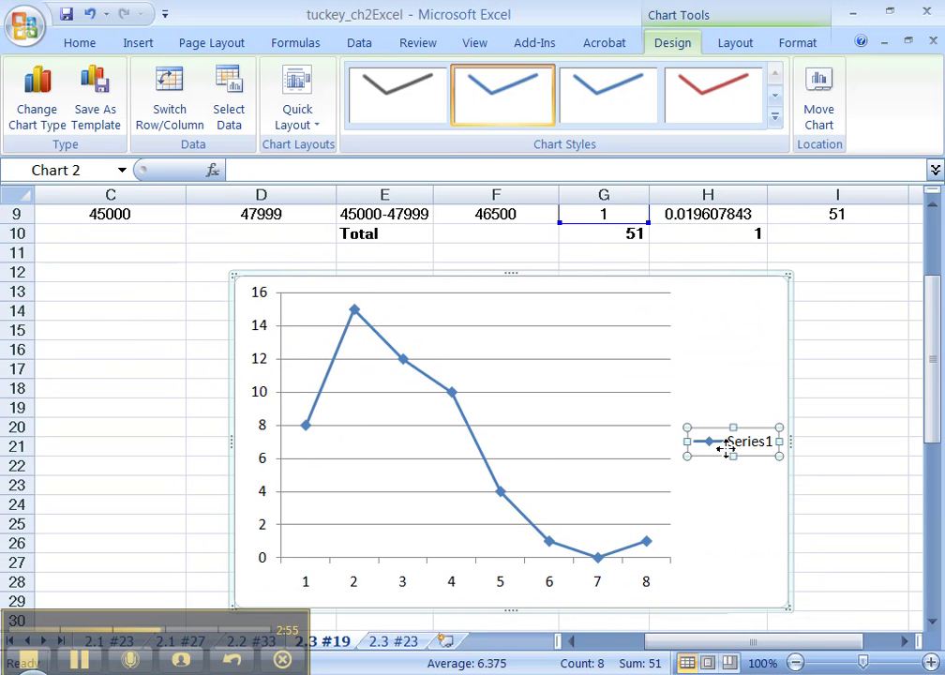
key(Delete)
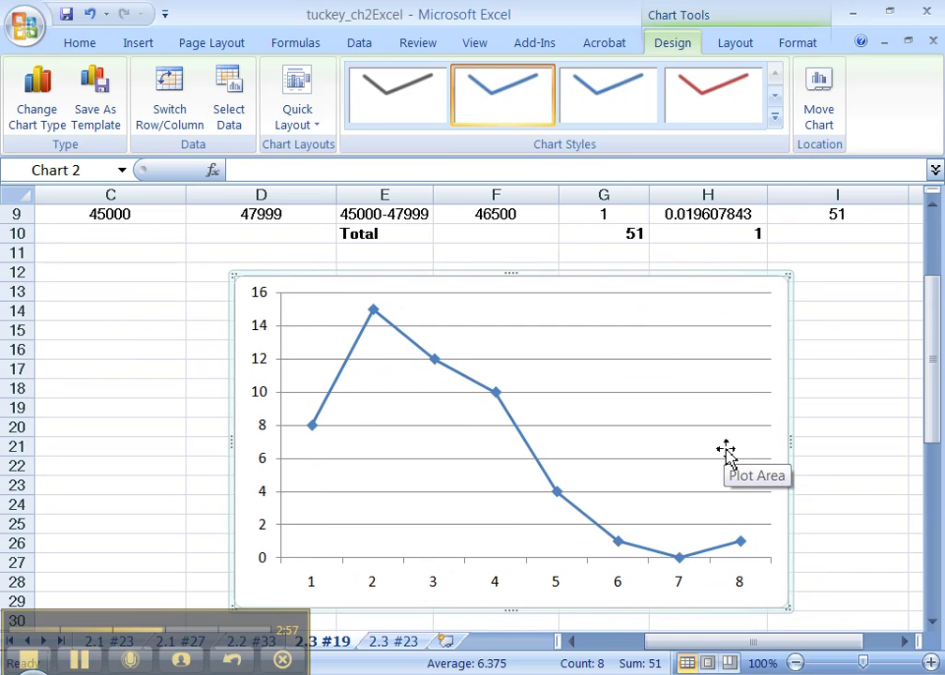
Add the title 'Frequency Polygon of Disposable Income (2006)' above the chart
click(727, 44)
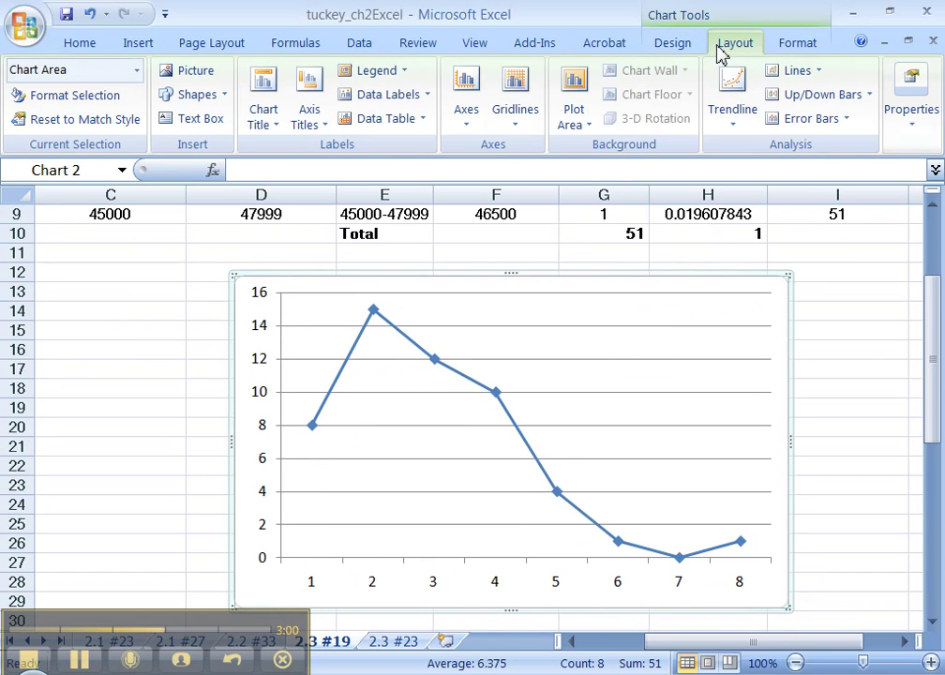
click(263, 117)
click(267, 269)
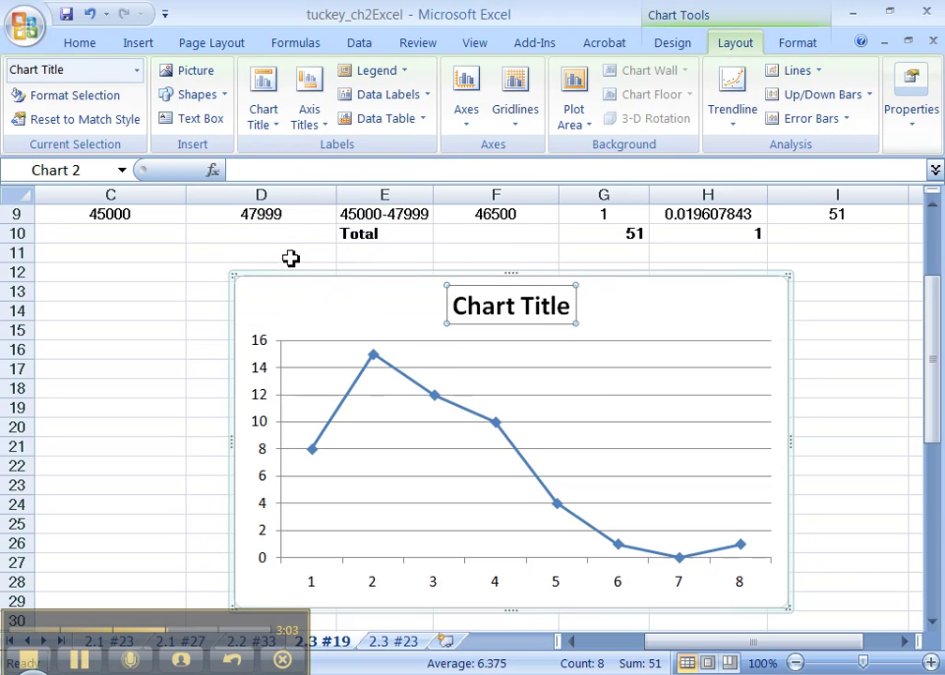
text(Frequency Polygon of)
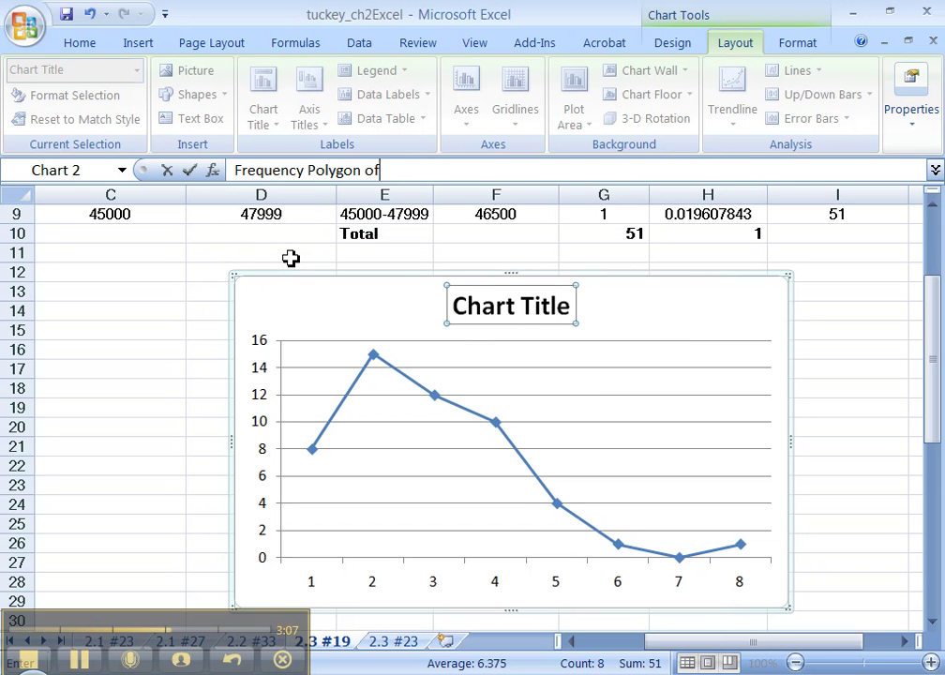
text( Disposab)
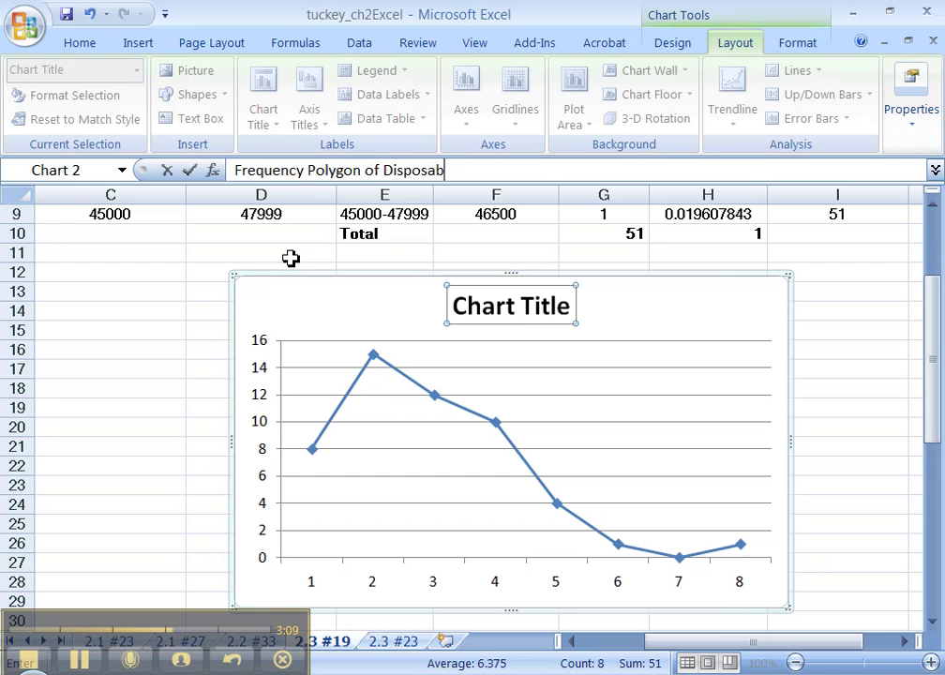
text(le Income (2006)
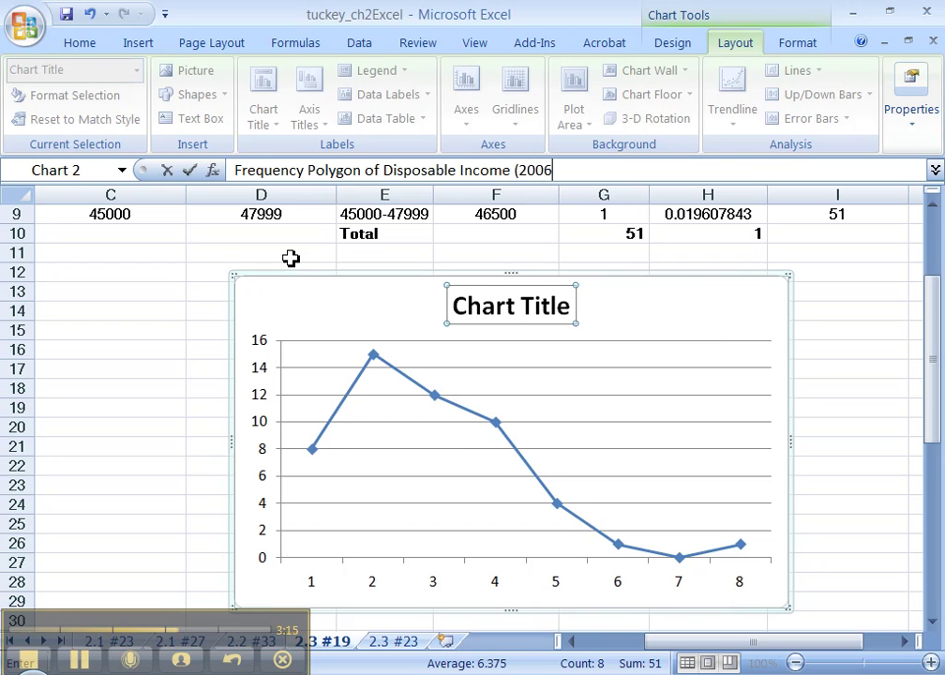
key(Return)
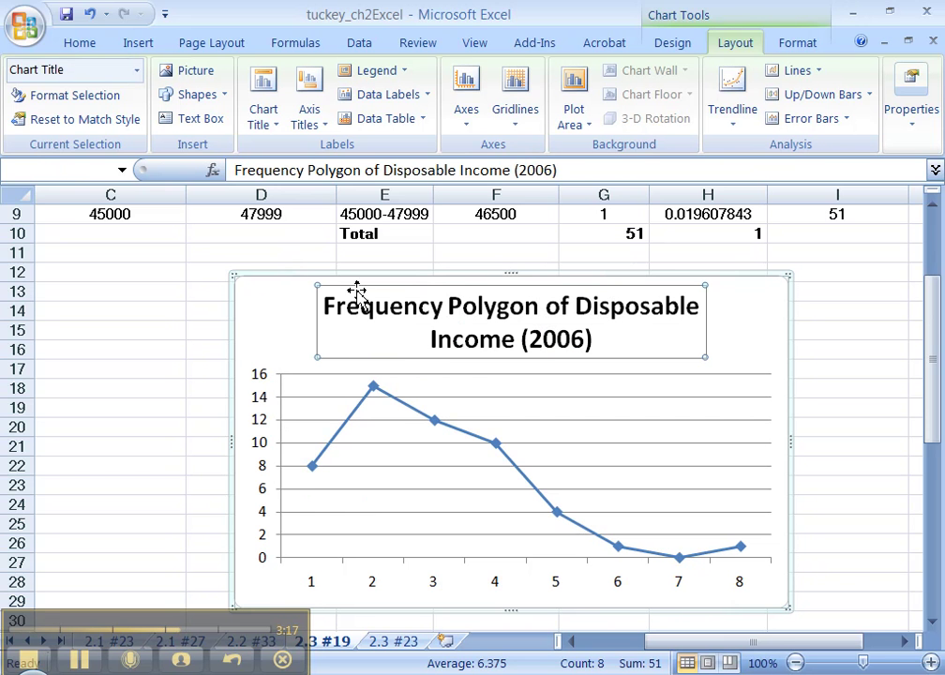
Add a rotated 'Frequency' title to the vertical axis, undoing a mistaken vertical-text title first
click(264, 398)
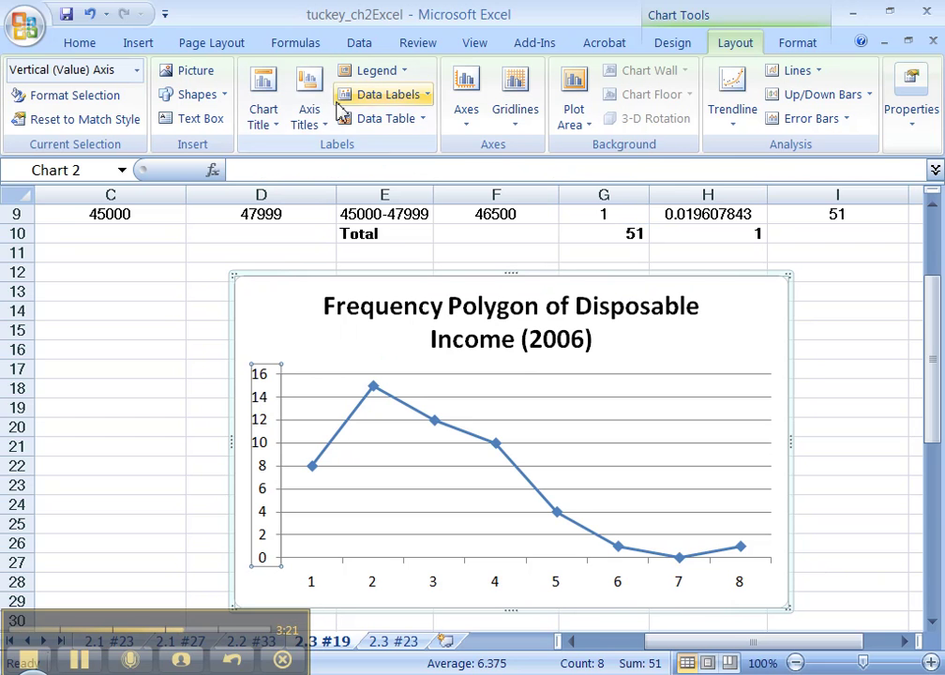
click(306, 122)
mouse_move(329, 178)
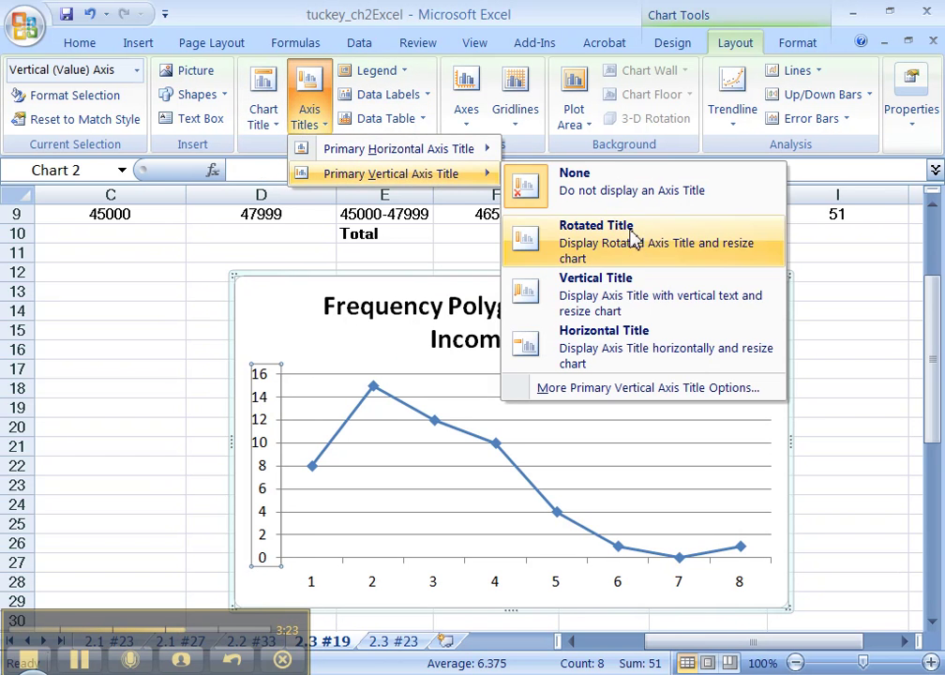
click(631, 297)
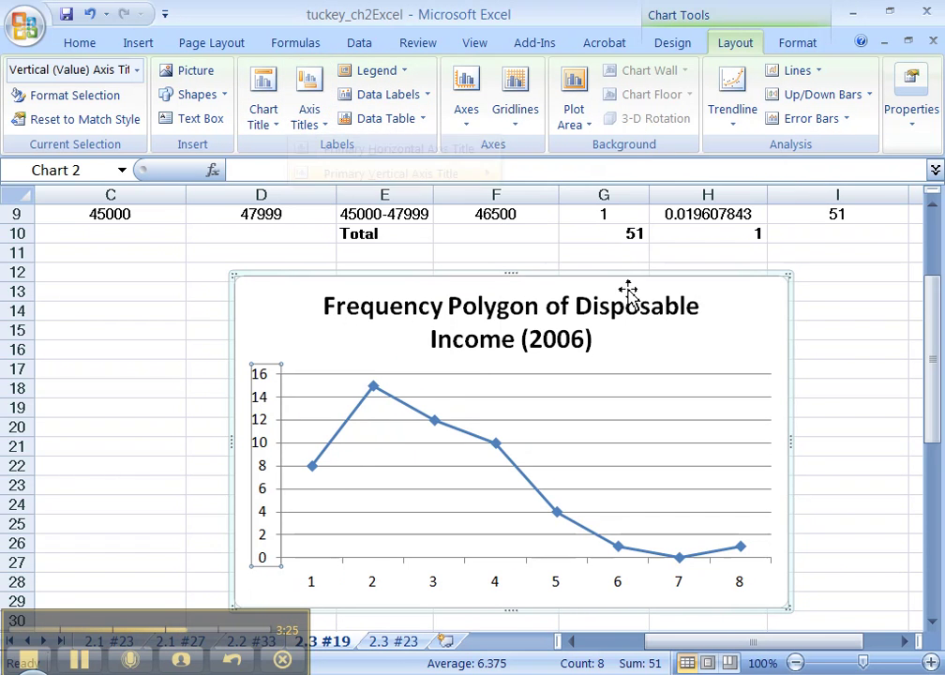
key(ctrl+z)
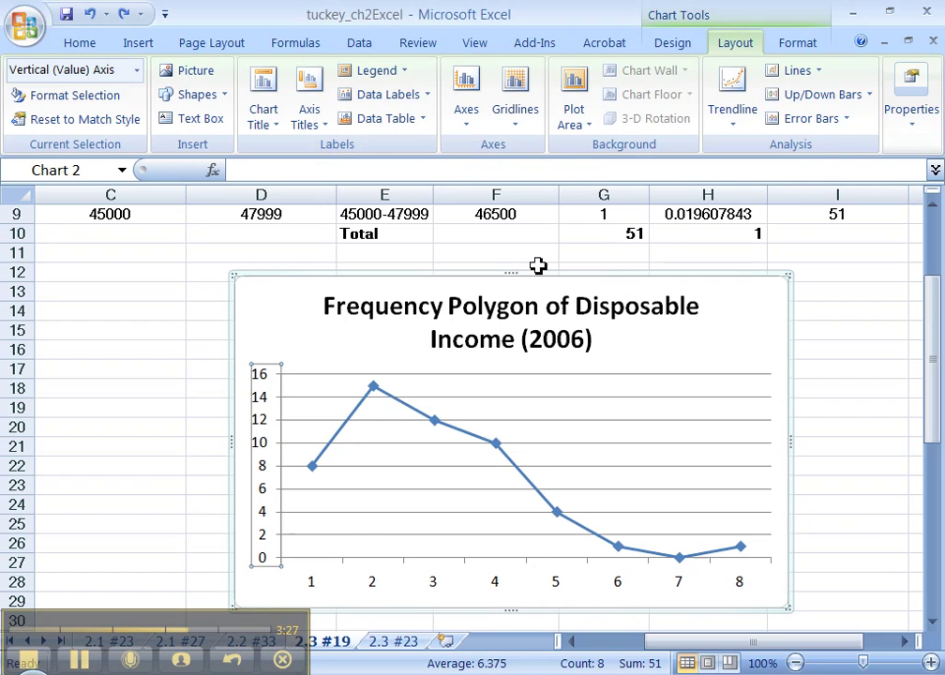
click(313, 117)
mouse_move(458, 176)
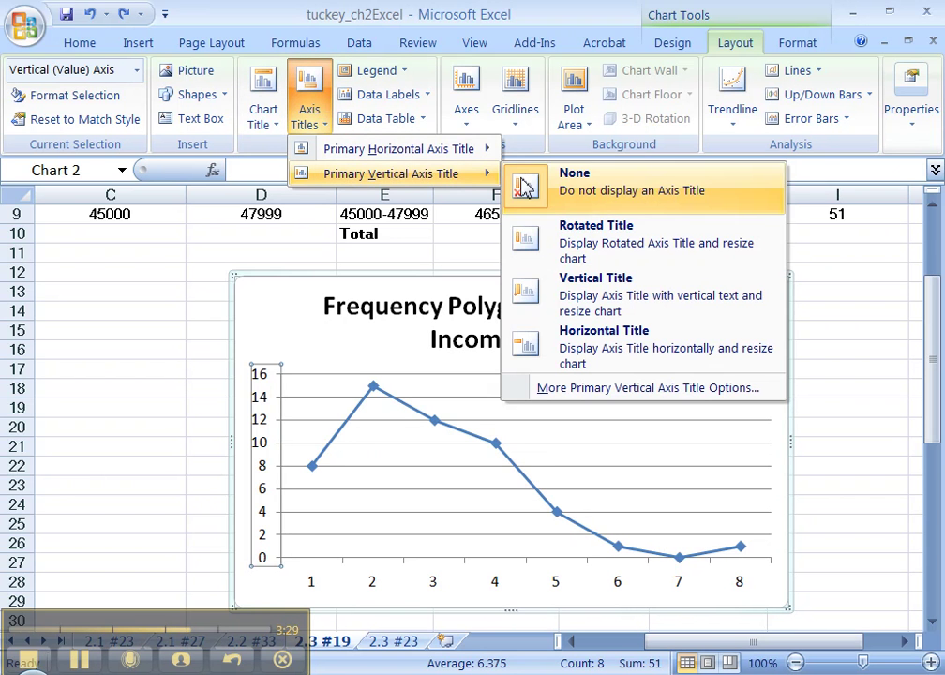
click(544, 247)
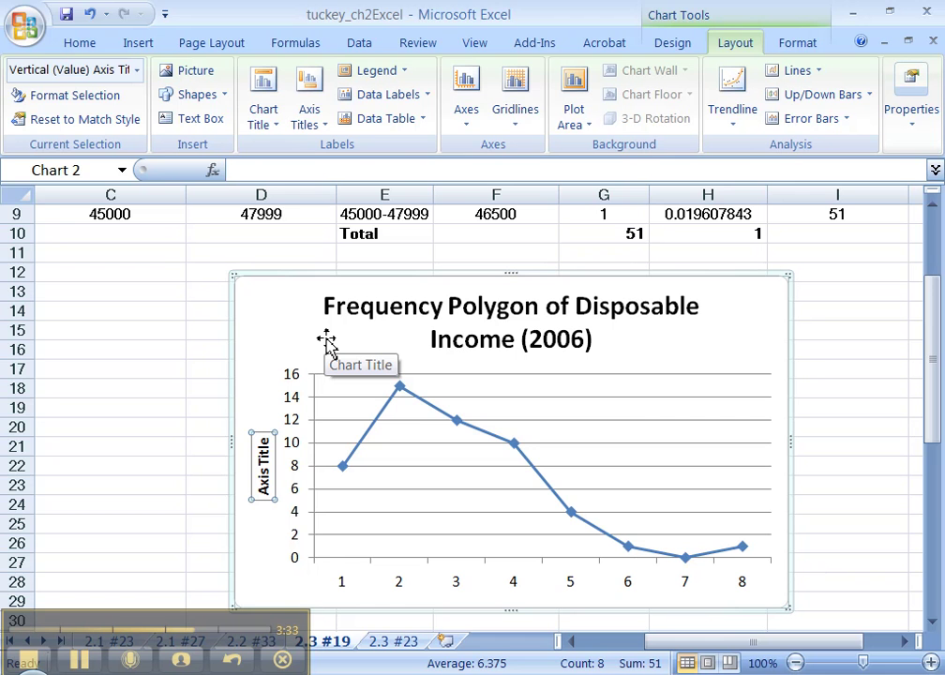
text(Frequency)
key(Return)
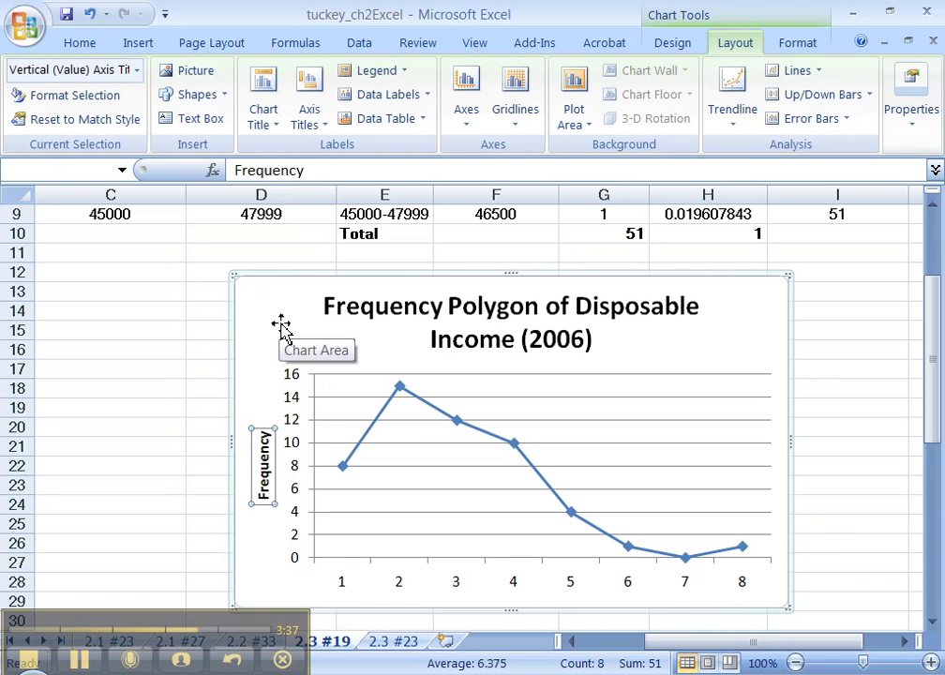
click(281, 325)
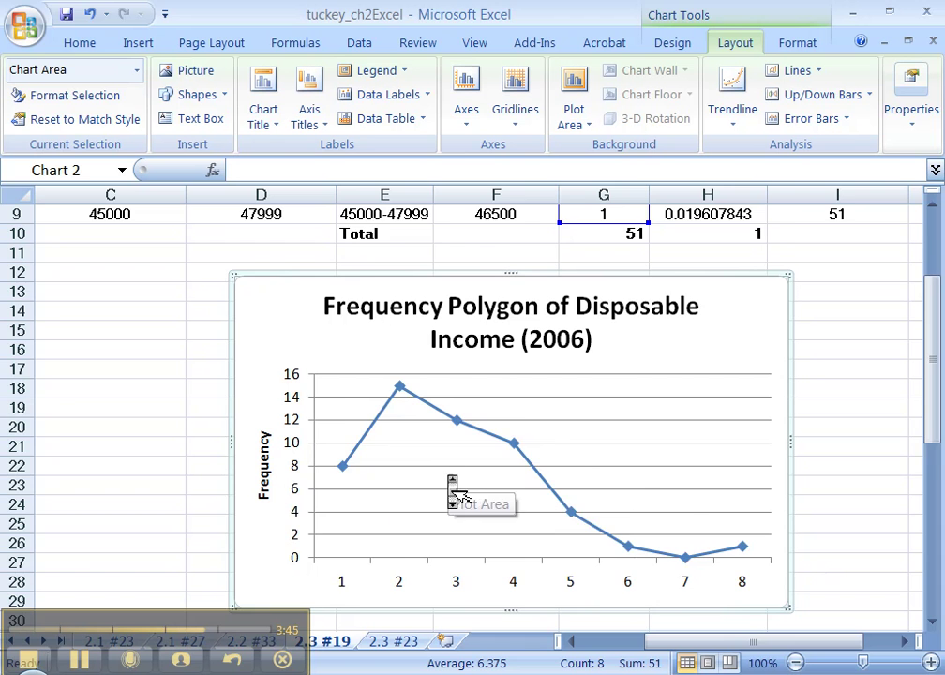
scroll(450, 488, down, 1)
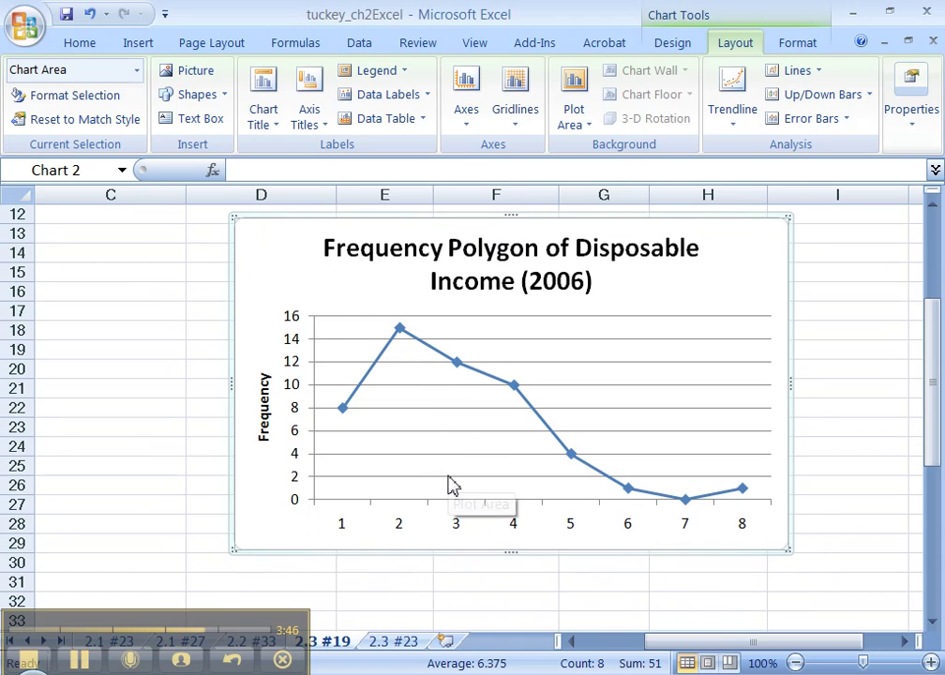
Replace the horizontal axis labels 1–8 with Class Midpoints F2:F9 (25500, 28500, …)
click(457, 530)
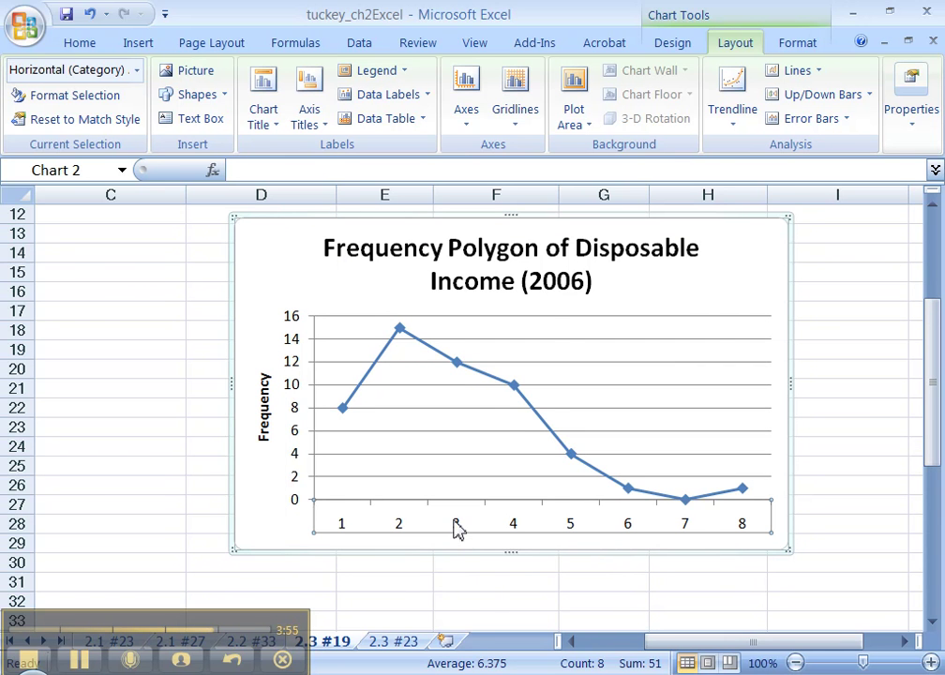
right_click(457, 530)
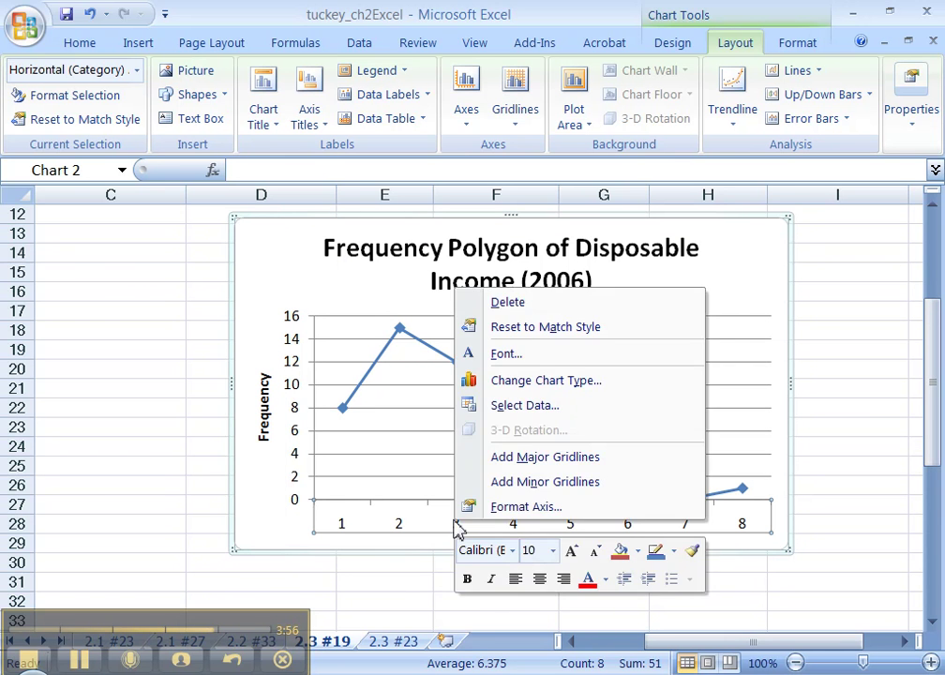
click(512, 407)
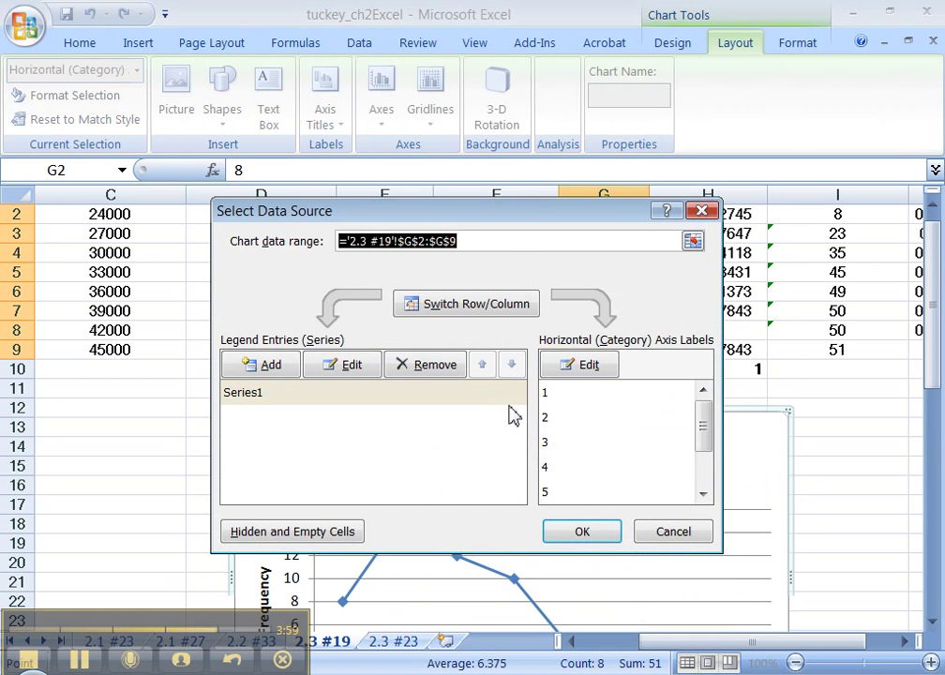
click(590, 365)
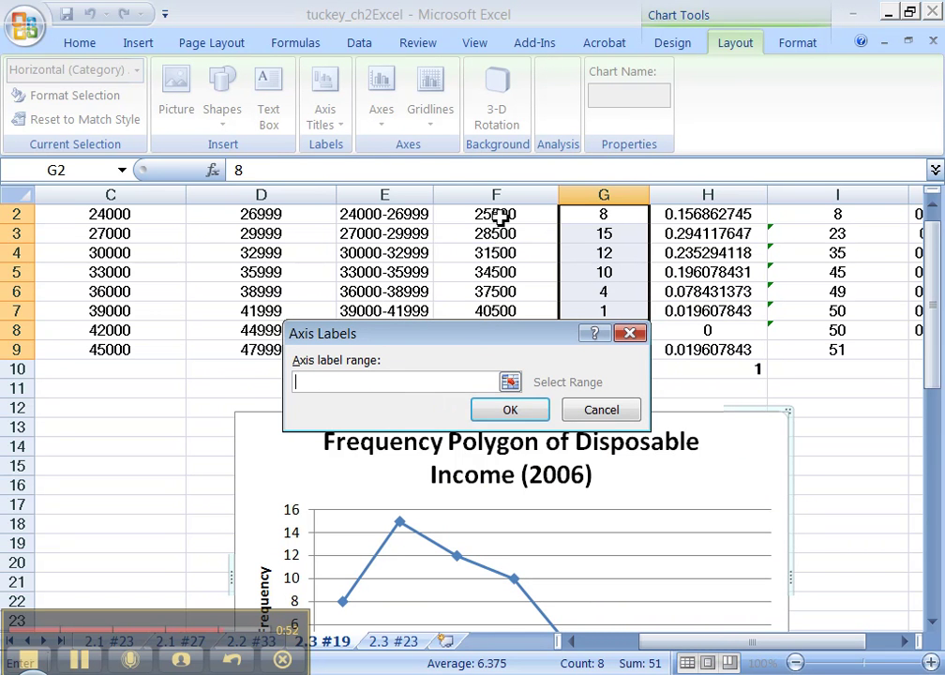
drag(500, 216, 481, 401)
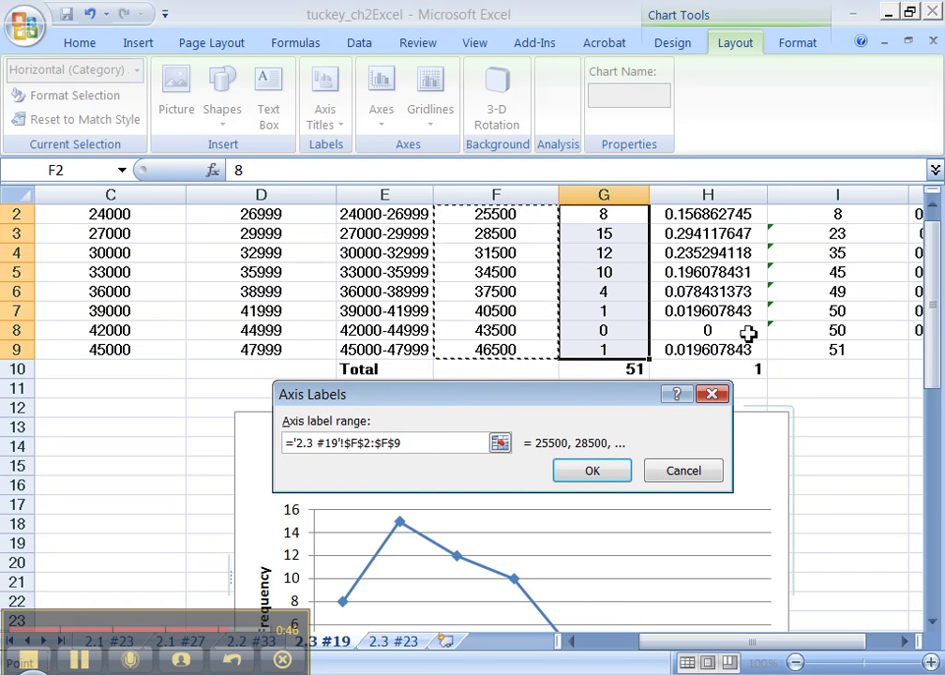
drag(937, 309, 918, 276)
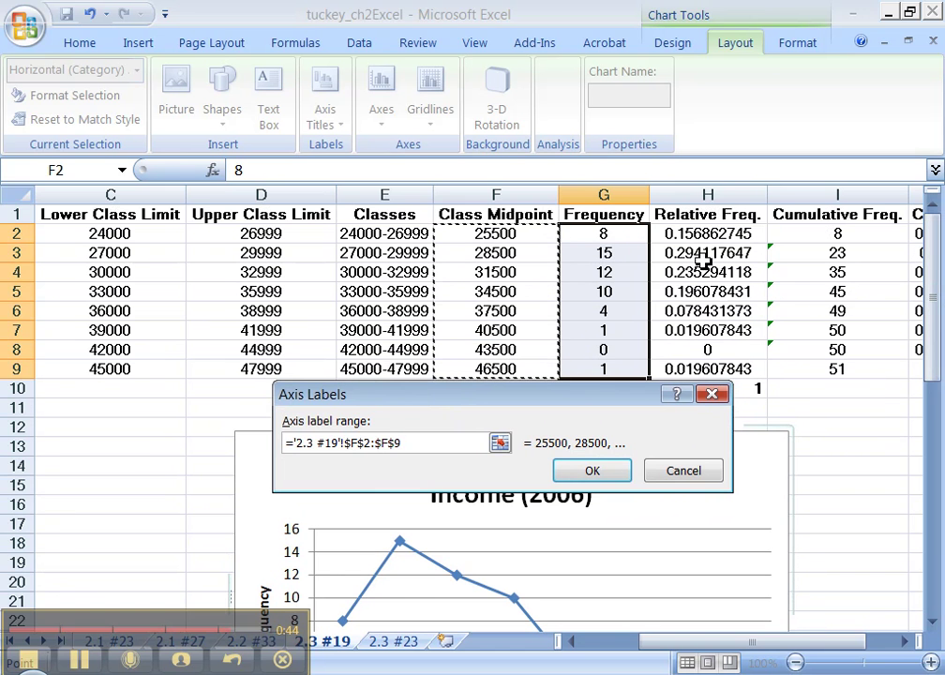
click(591, 471)
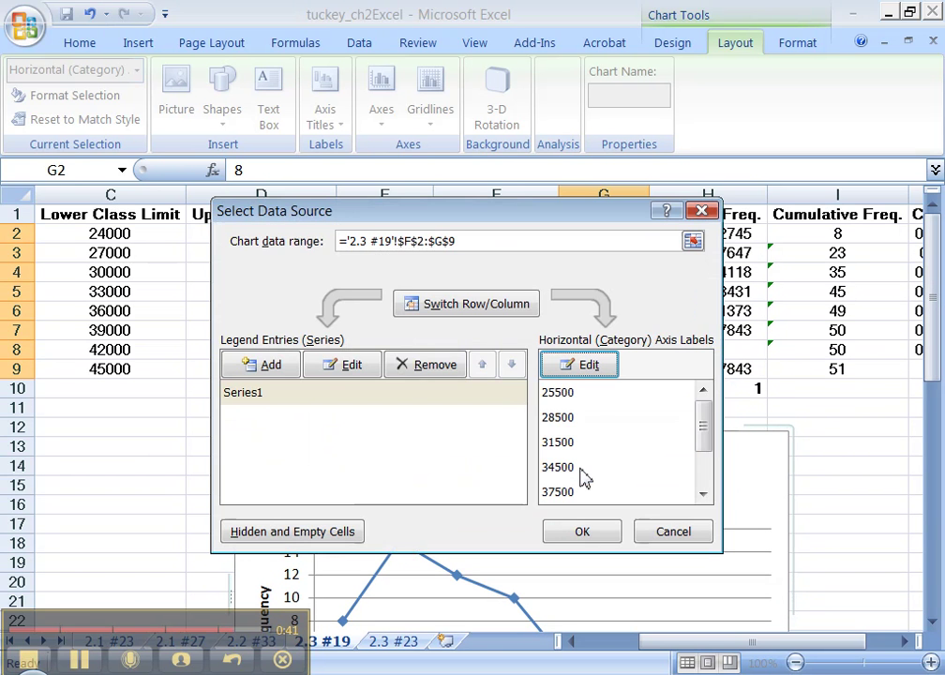
click(582, 534)
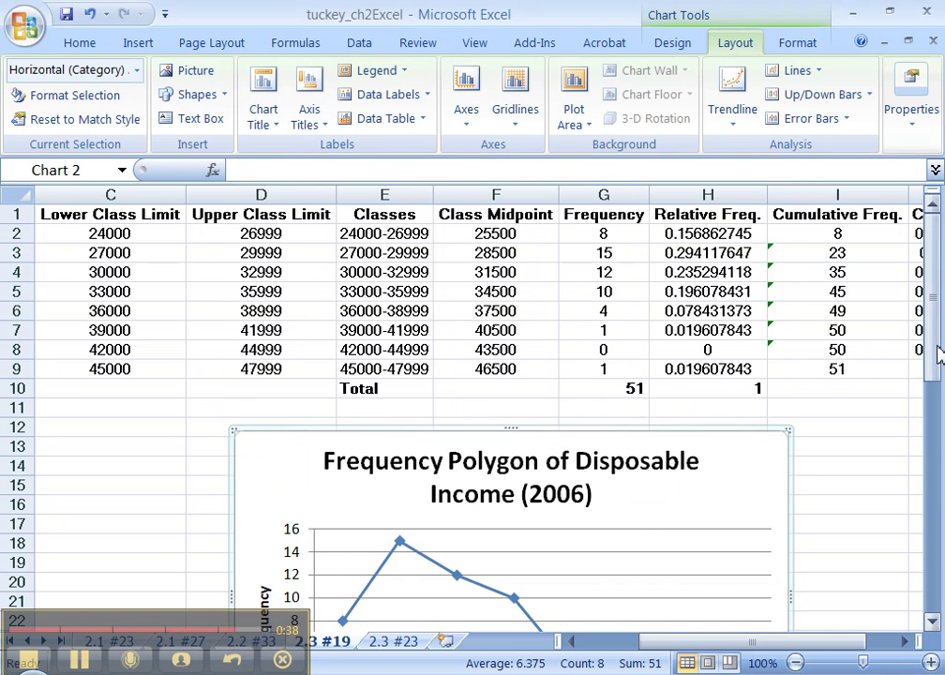
drag(938, 352, 938, 394)
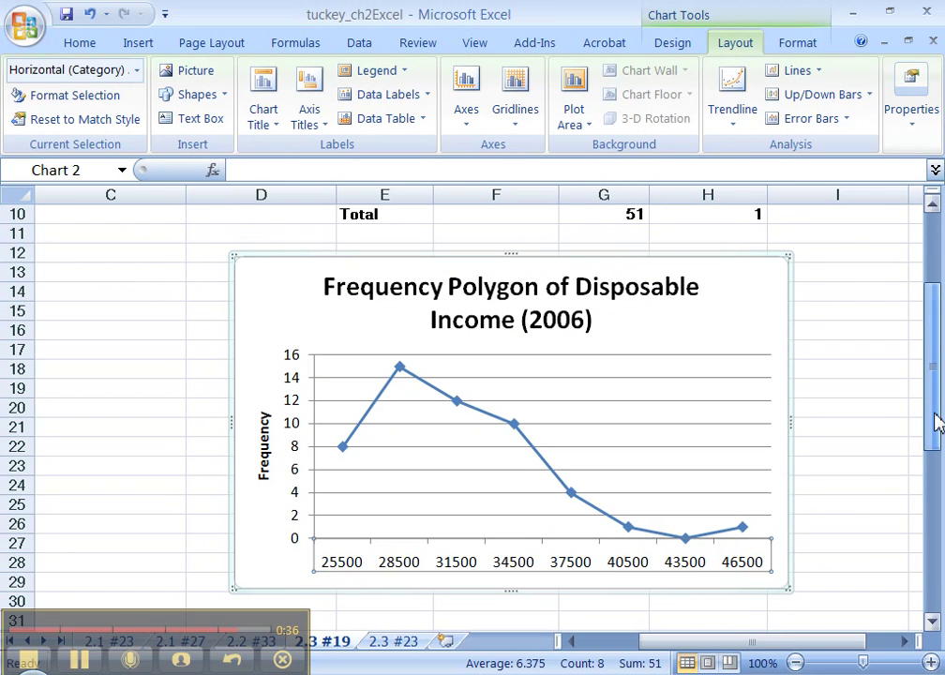
click(772, 315)
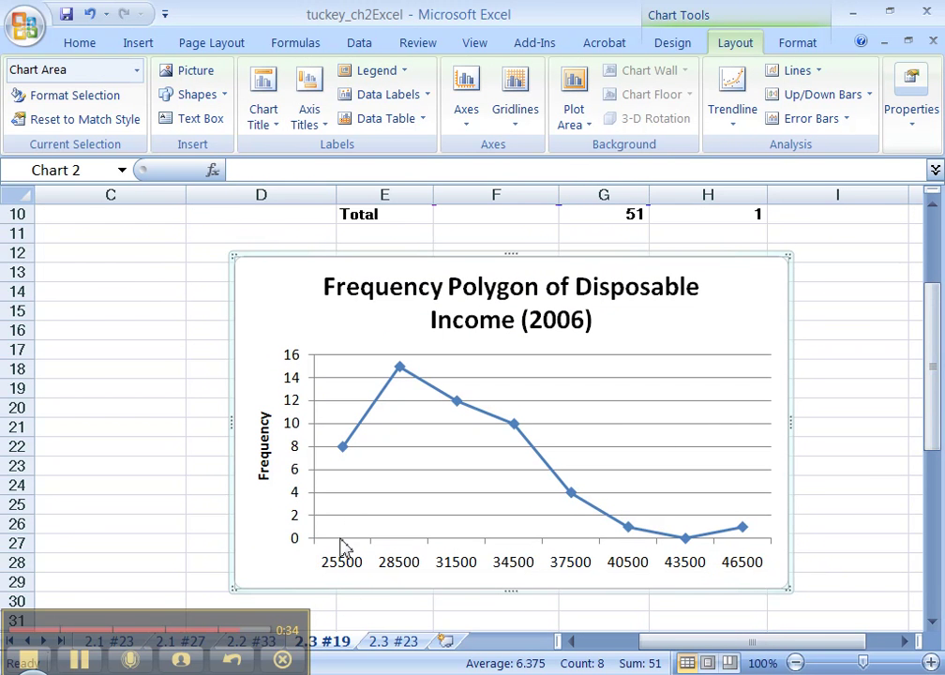